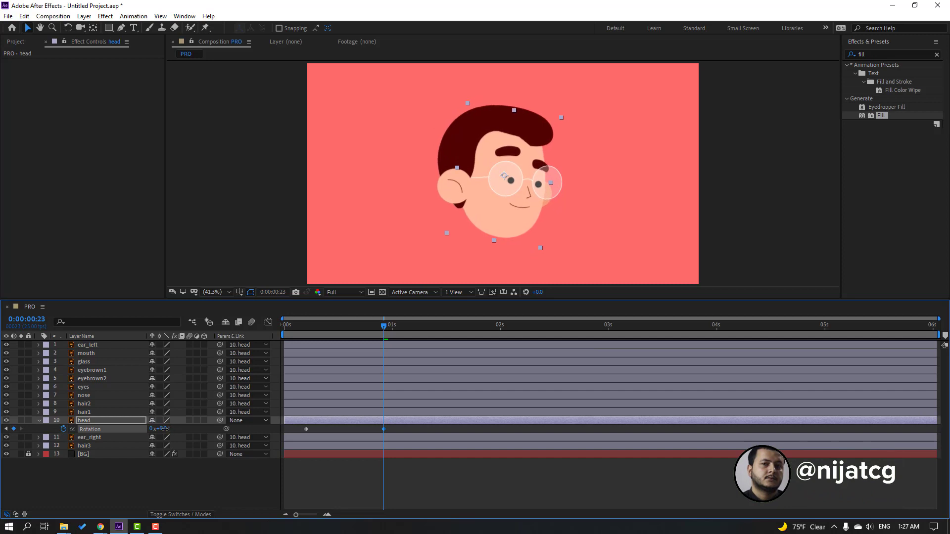
Keyframe the head layer's rotation at 8° at 0:00:02:21 and at -5° at 0:00:03:23
left_click_drag(446, 329, 554, 330)
key("space")
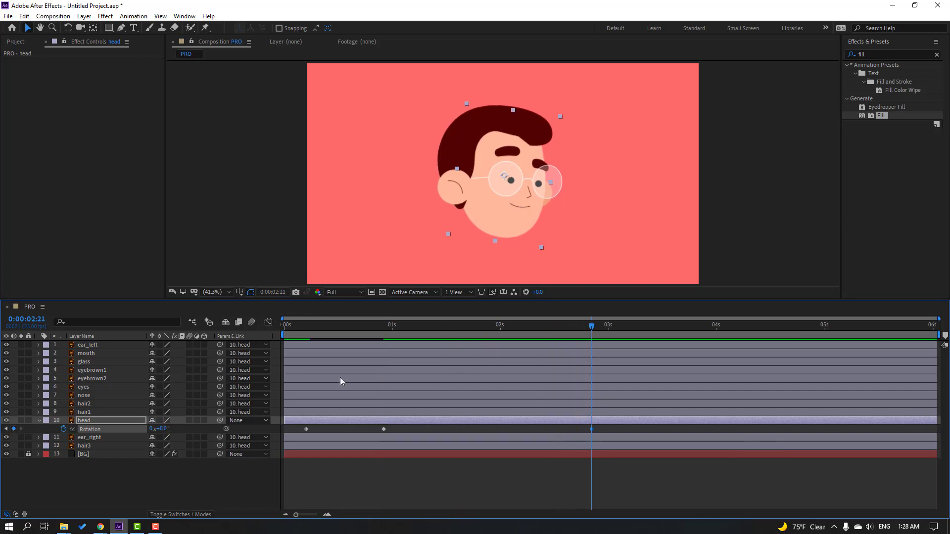
left_click_drag(635, 331, 708, 331)
left_click_drag(161, 433, 155, 434)
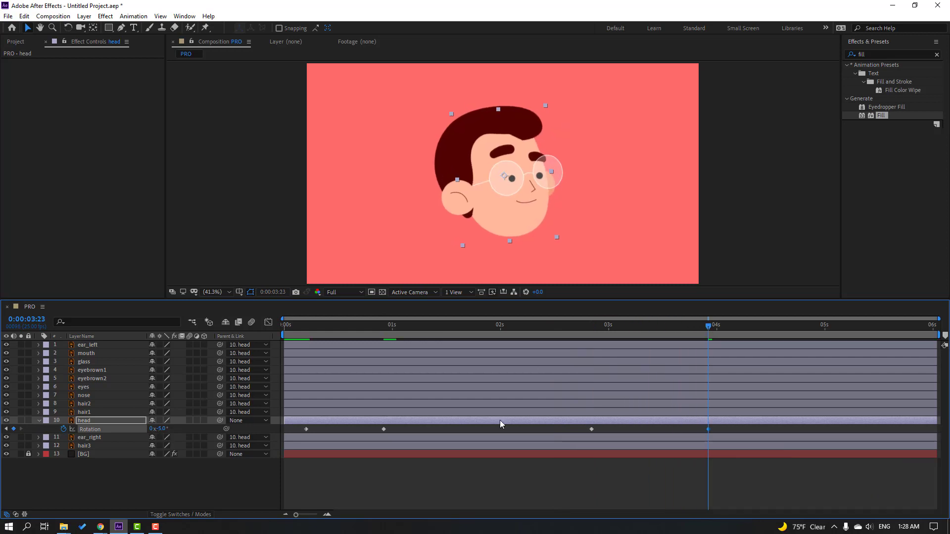
left_click_drag(708, 331, 442, 343)
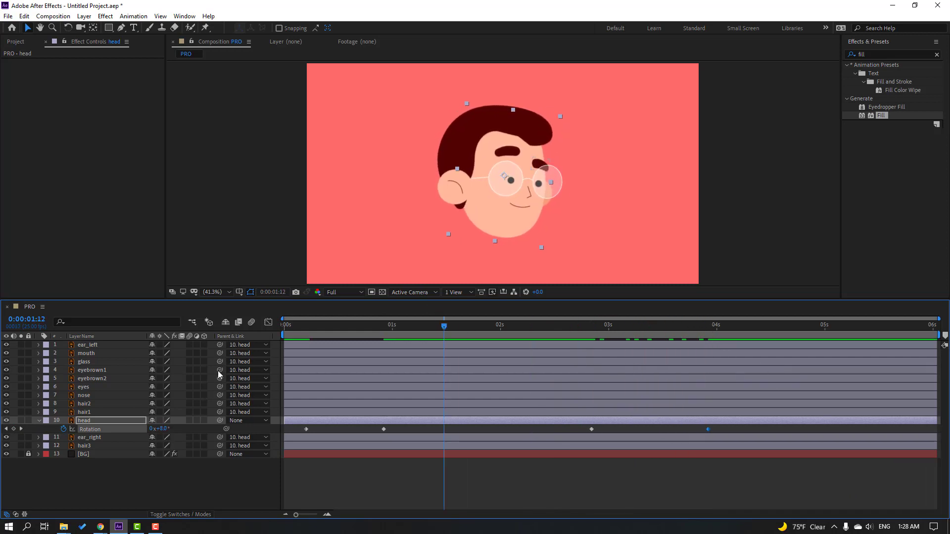
Move the head layer's anchor point straight down to the chin and scrub through the animation to check the pivot
left_click(81, 422)
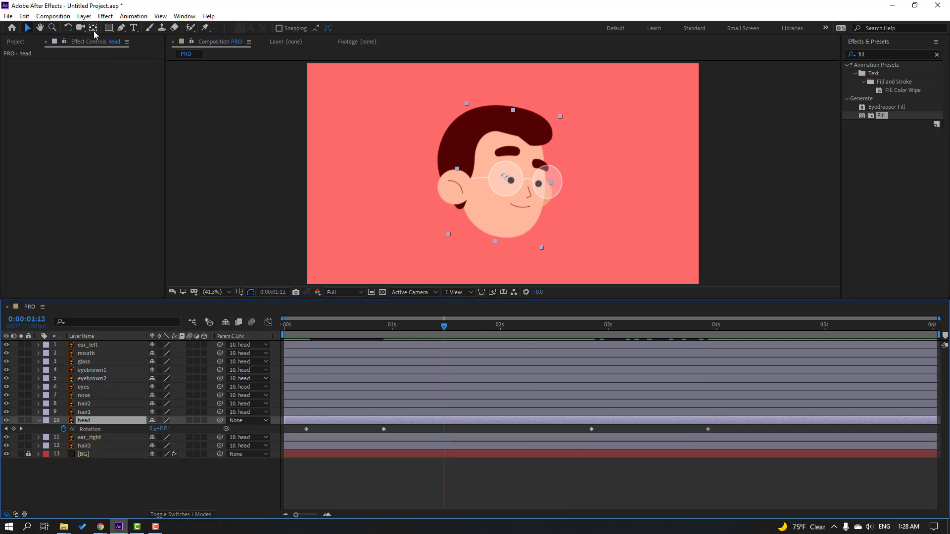
left_click(93, 29)
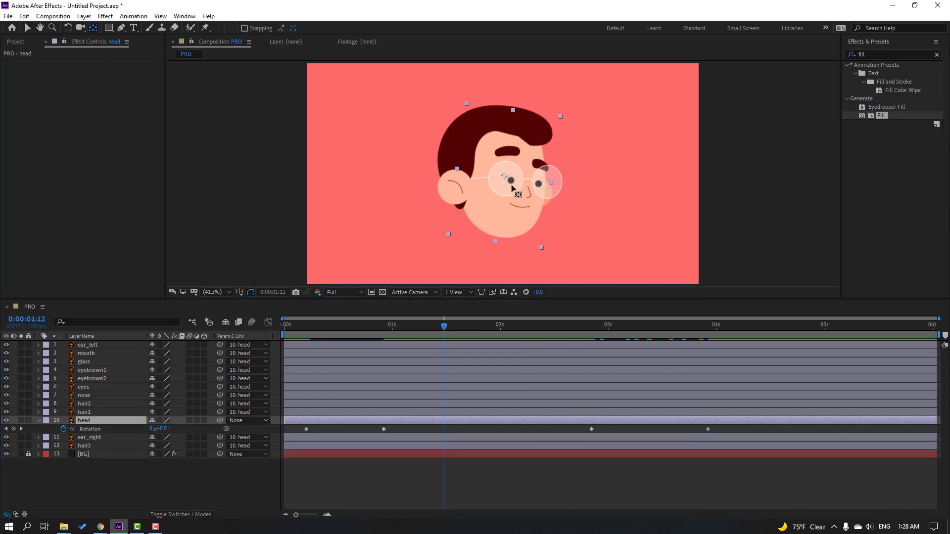
left_click_drag(503, 177, 504, 235)
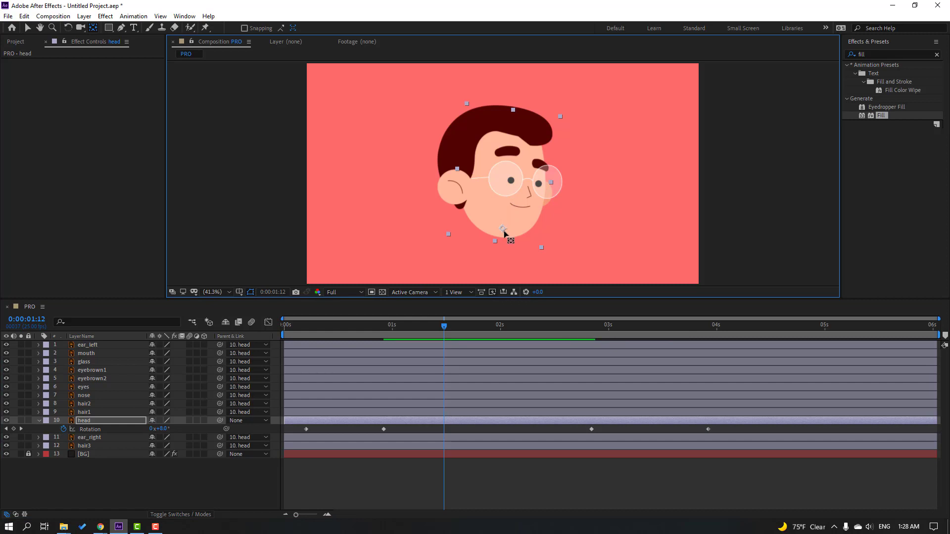
left_click_drag(425, 330, 216, 271)
left_click(29, 28)
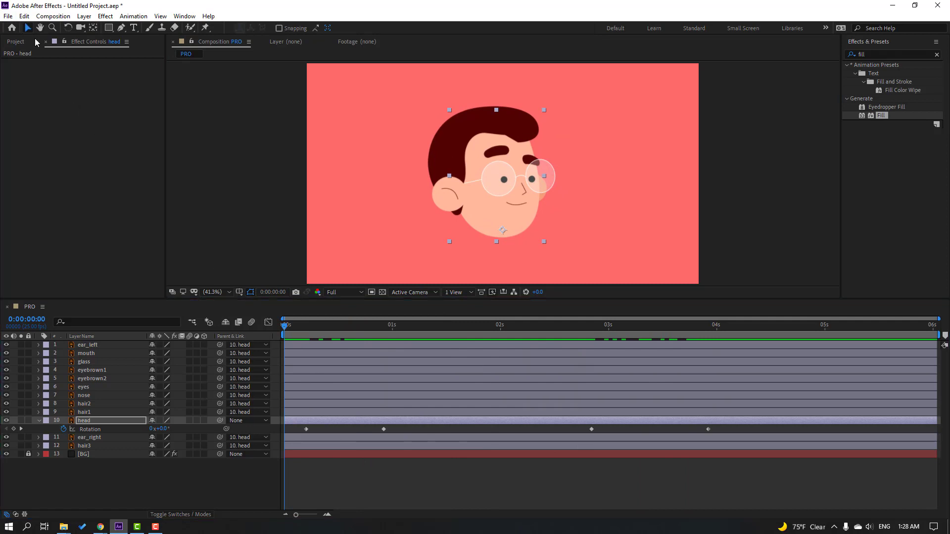
Apply Easy Ease to all four of the head's rotation keyframes and deselect the layer
left_click_drag(730, 430, 304, 432)
right_click(304, 431)
mouse_move(344, 425)
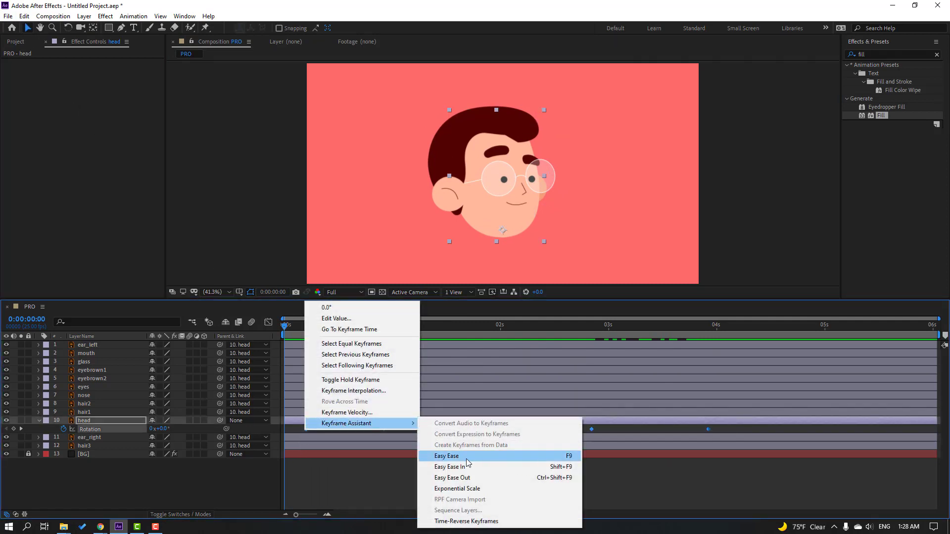
left_click(569, 456)
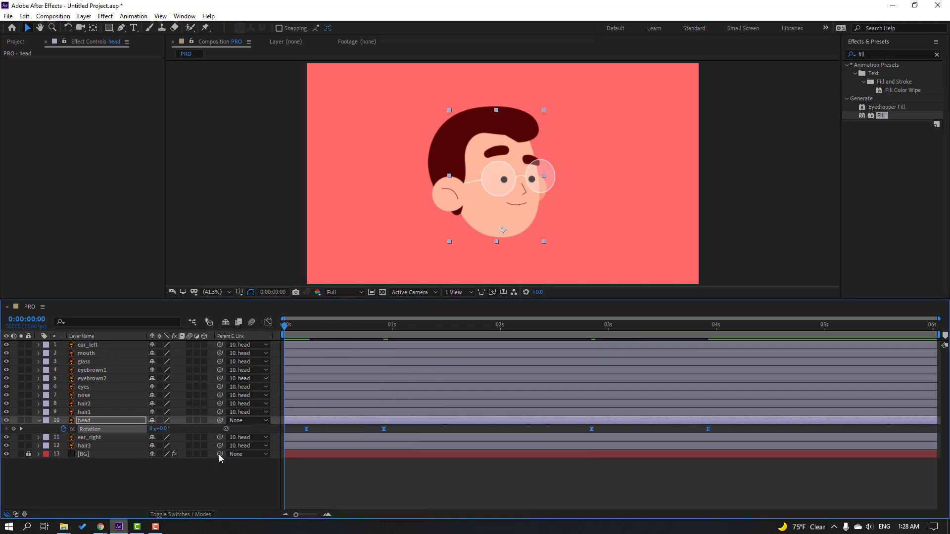
left_click(62, 480)
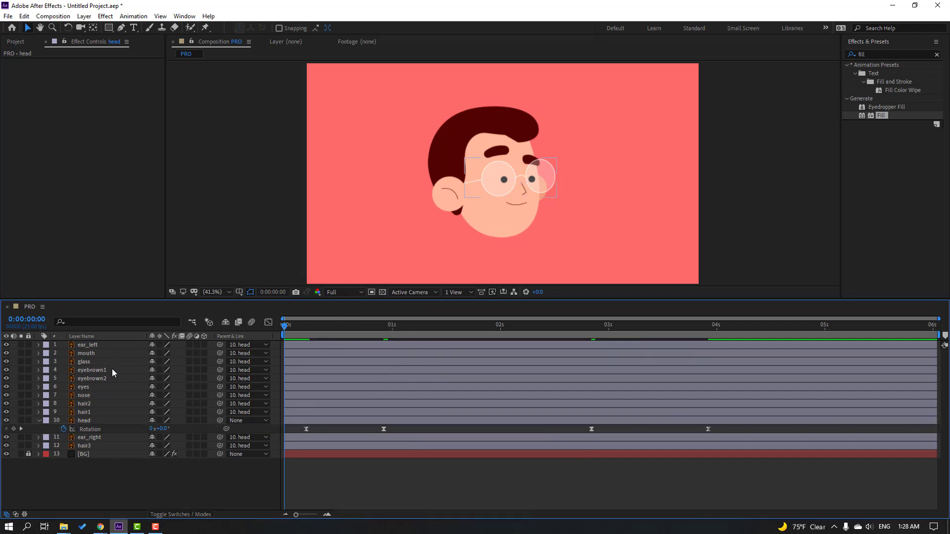
Reveal the eyes layer's opacity and add its first keyframe, 100%, at 0:00:00:02
left_click(83, 389)
key("t")
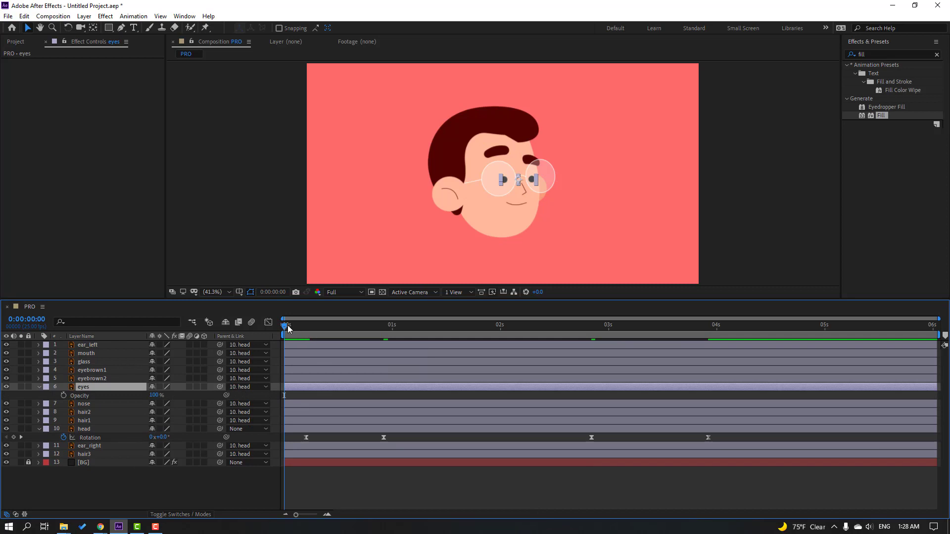
left_click_drag(288, 328, 293, 328)
key("/")
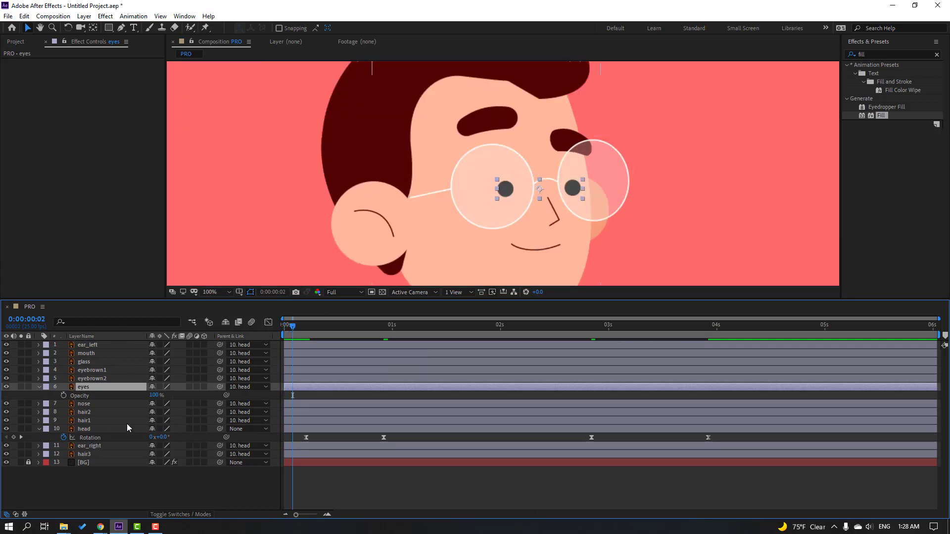
left_click(63, 396)
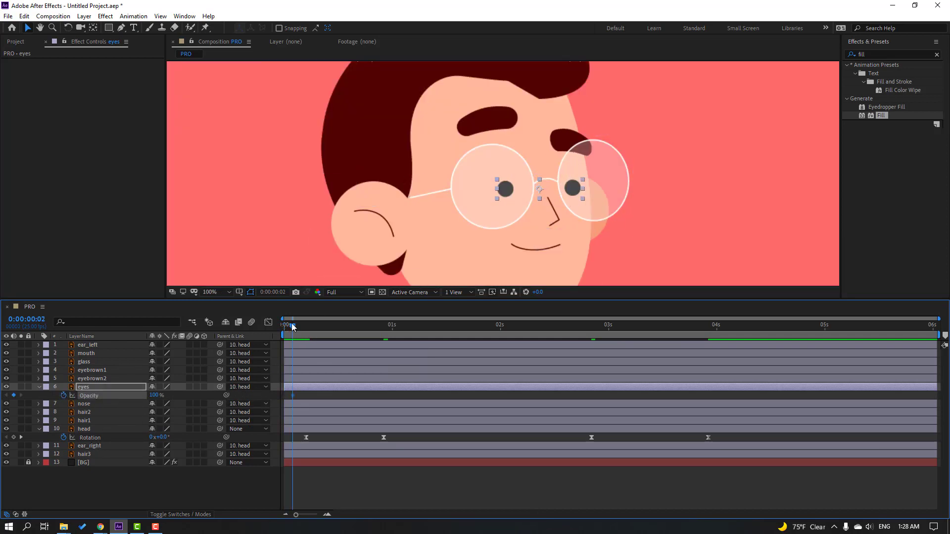
Make the eyes blink by keyframing opacity to 0% a few frames further on and back to 100% at 0:00:00:08
left_click_drag(294, 330, 320, 325)
key("Return")
left_click(152, 396)
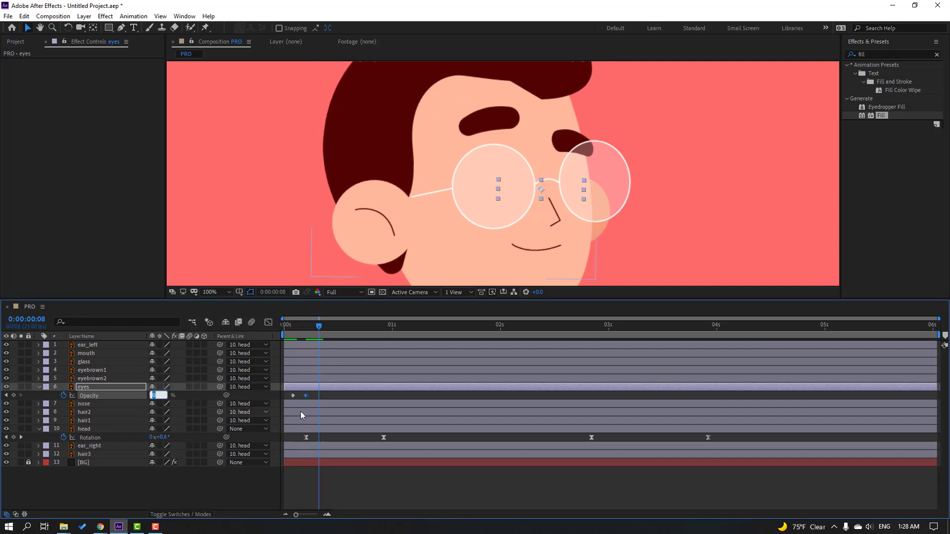
type("100")
key("Return")
Apply Easy Ease to the eyes' three opacity keyframes and preview the blink
right_click(292, 398)
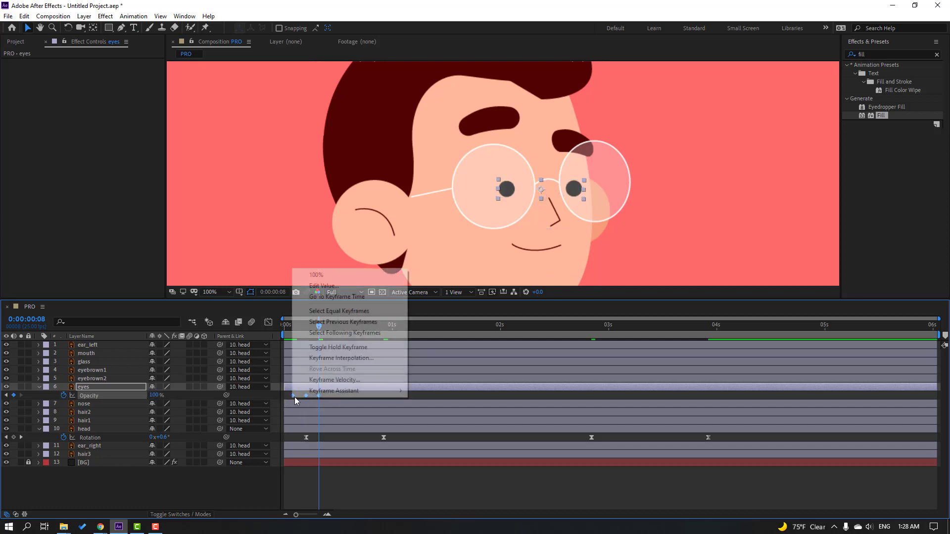
mouse_move(377, 392)
left_click(415, 424)
key("space")
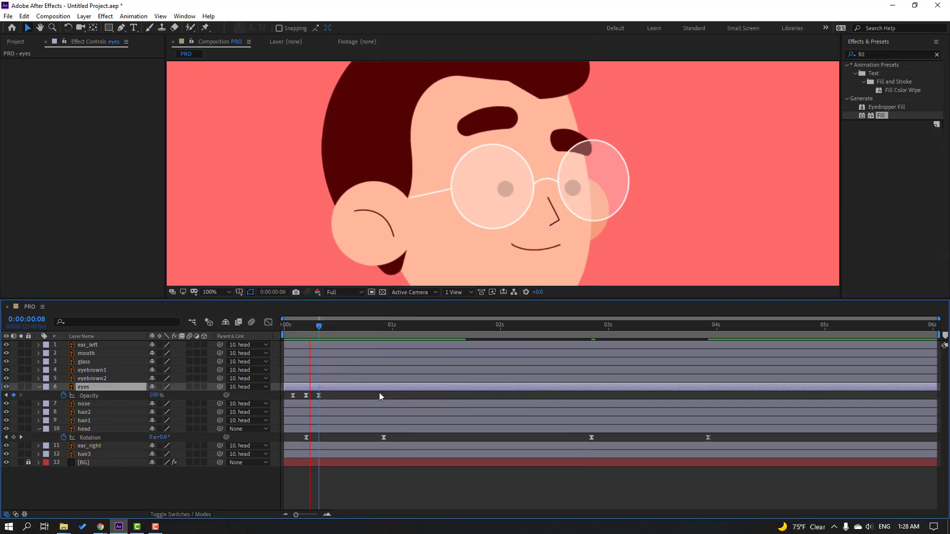
key("space")
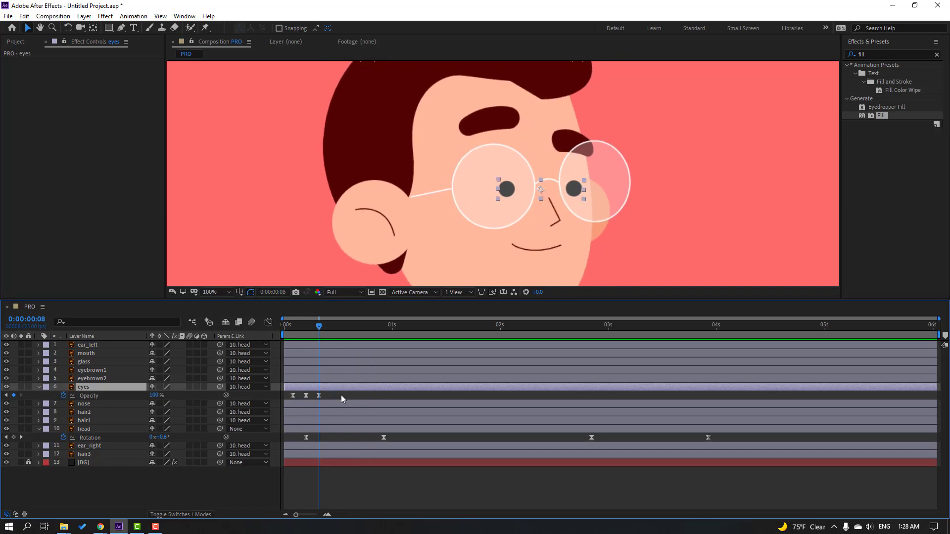
Repeat the blink by copying its three opacity keyframes to about 1.2 s, 0:00:02:12, 3.8 s and 0:00:05:01, and preview the result
left_click_drag(343, 394, 280, 401)
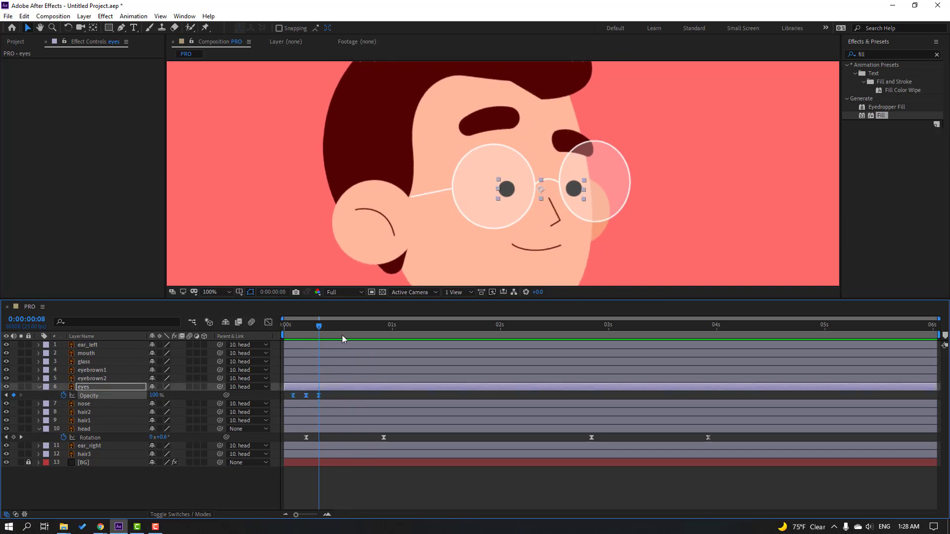
left_click_drag(323, 328, 416, 330)
key("ctrl+v")
left_click(552, 329)
key("ctrl+v")
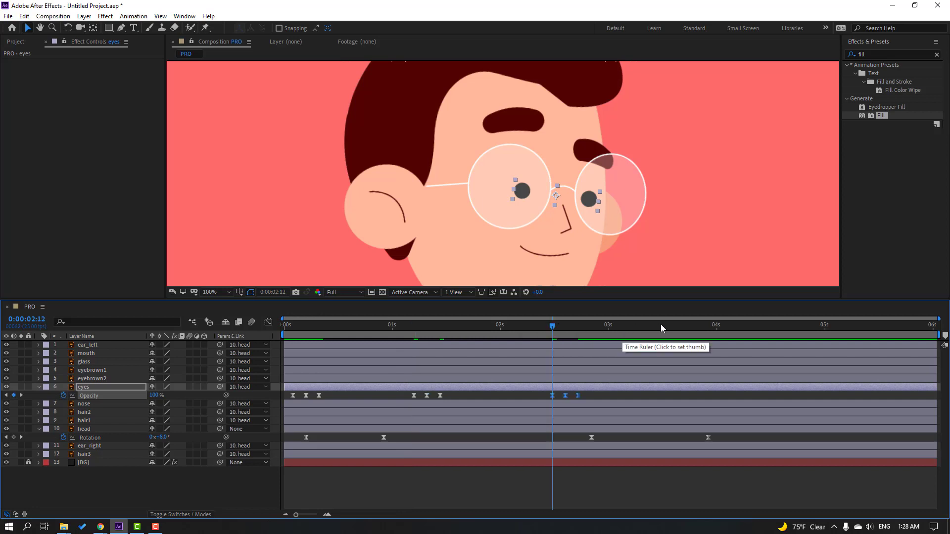
left_click(695, 328)
key("ctrl+v")
left_click(829, 327)
key("ctrl+v")
scroll(754, 268, "down", 2)
key("space")
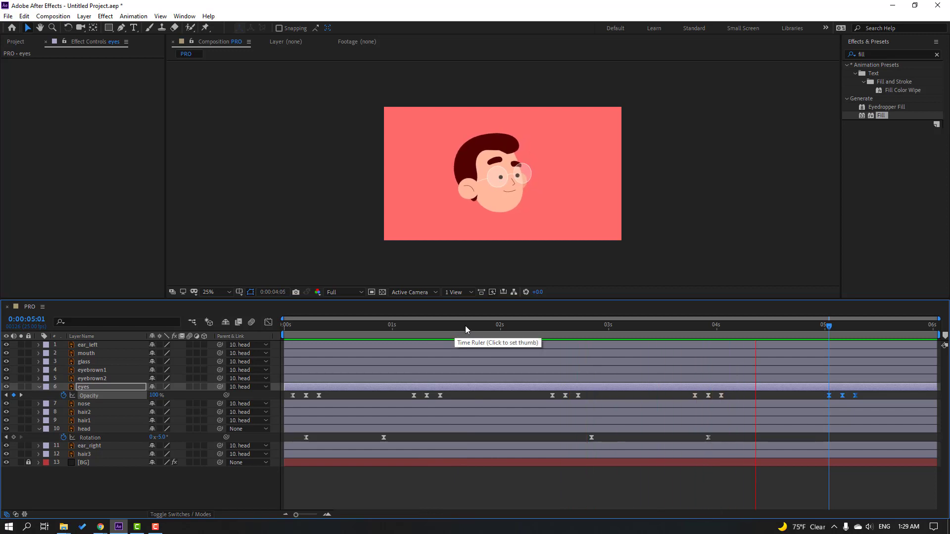
left_click_drag(465, 325, 123, 332)
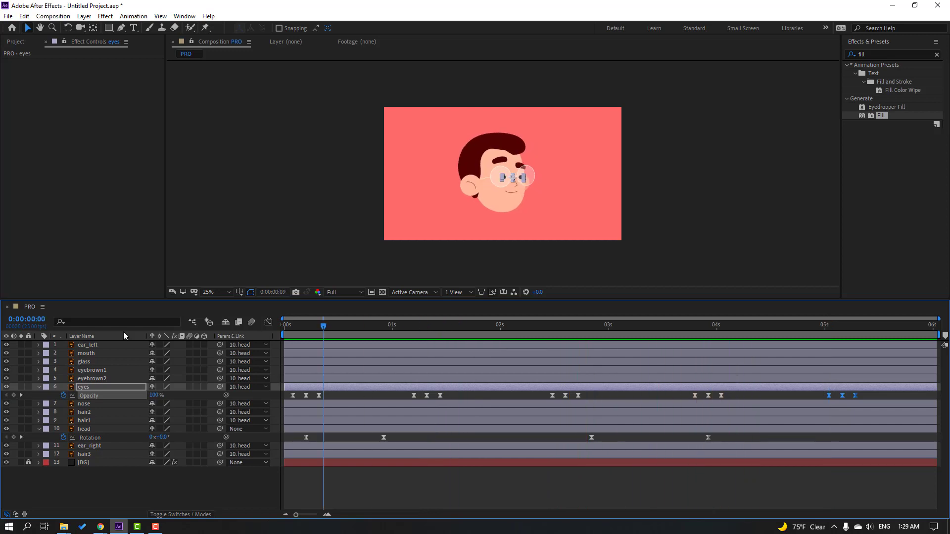
Add position keyframes to both eyebrow layers at 0:00:00:08, with the eyebrows raised slightly
left_click(96, 378)
left_click(97, 373, "shift")
left_click_drag(303, 331, 319, 329)
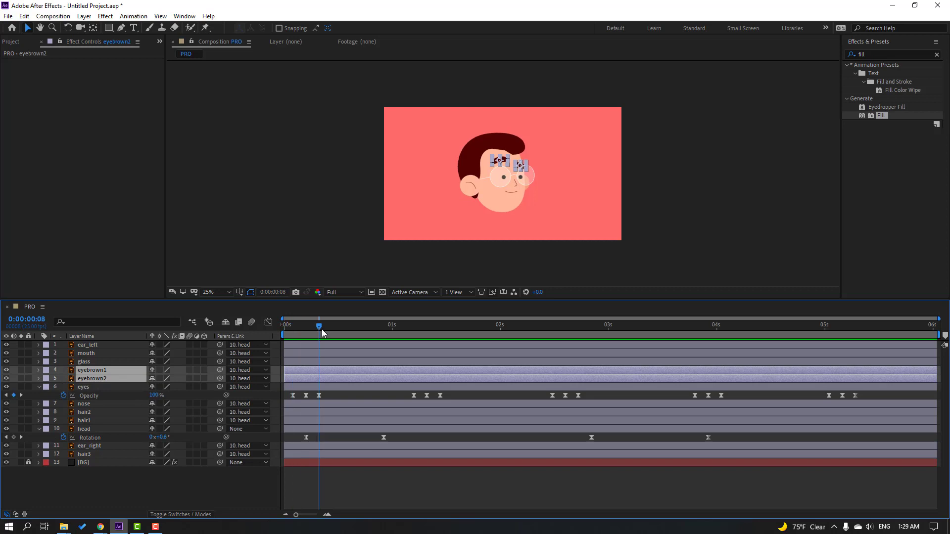
key("p")
key("alt+shift+p")
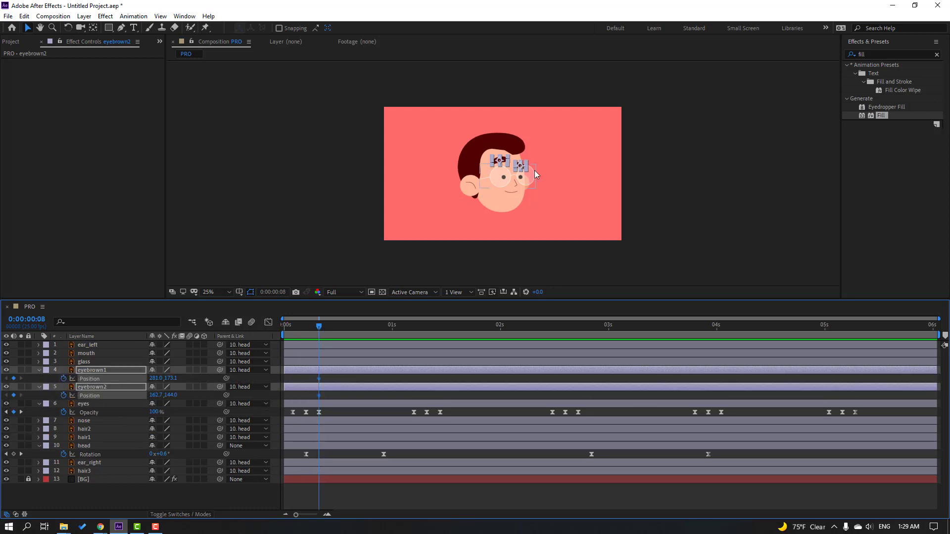
scroll(535, 170, "up", 4)
left_click_drag(564, 144, 563, 134)
Lower both eyebrows at 0:00:00:16, hold that position at about 0:00:02:03, and lower them further at about 2.5 s
left_click_drag(325, 327, 353, 328)
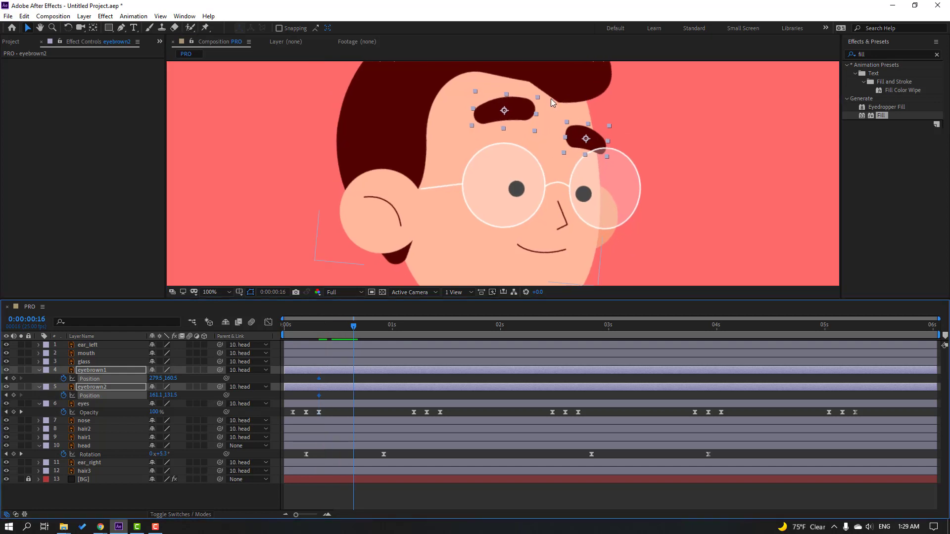
left_click_drag(580, 140, 580, 149)
left_click_drag(332, 327, 515, 326)
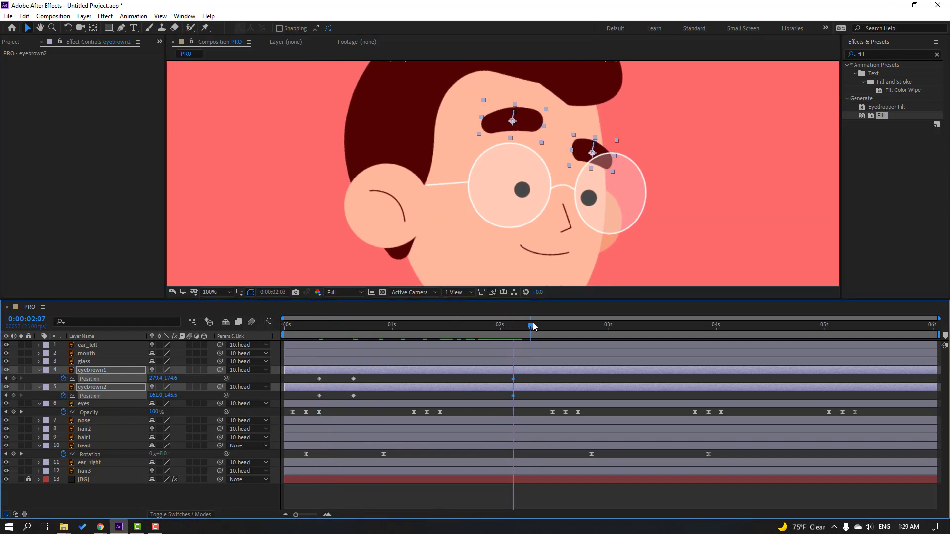
left_click_drag(533, 322, 557, 326)
left_click_drag(528, 131, 529, 143)
Hold both eyebrows' position with keyframes at 0:00:03:22, raise them at 0:00:04:08, and preview the animation
left_click(692, 327)
left_click(704, 328)
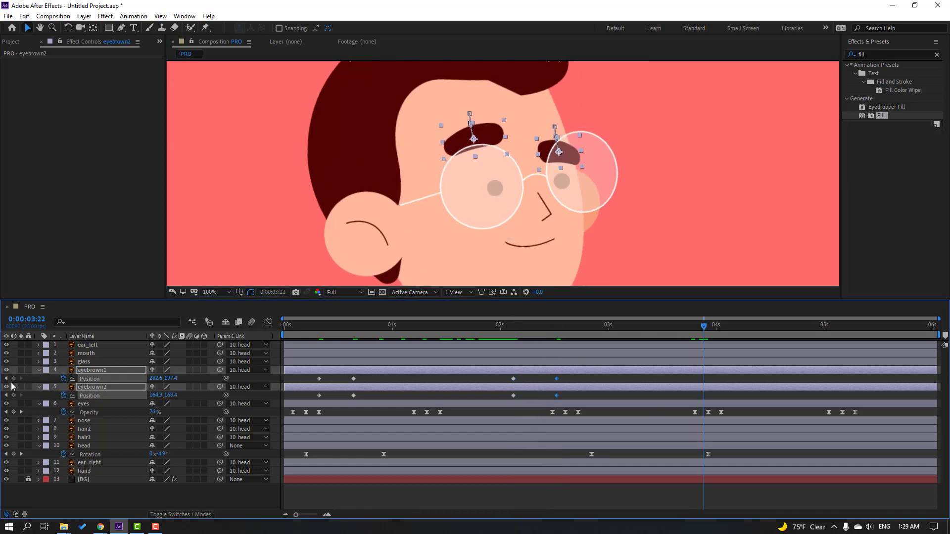
left_click(13, 379)
left_click_drag(739, 328, 751, 326)
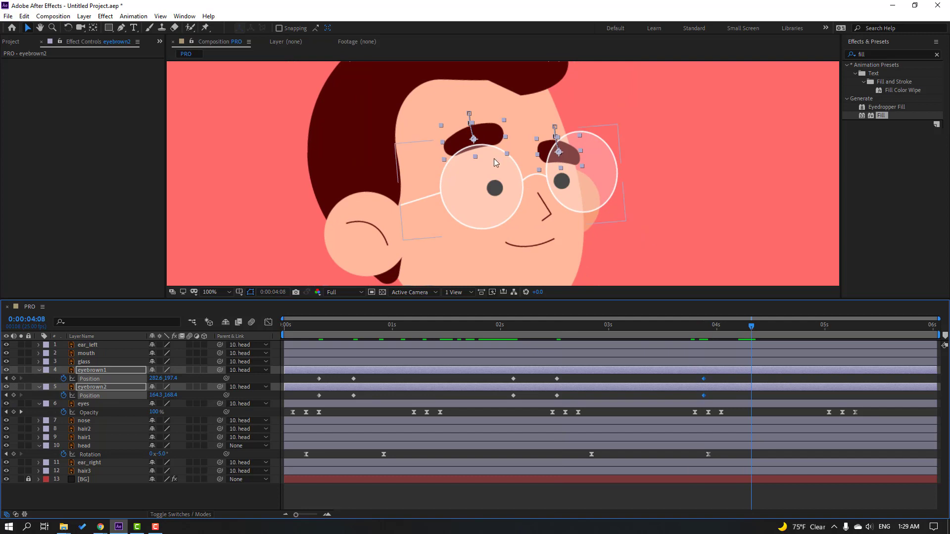
left_click_drag(488, 132, 483, 119)
scroll(559, 194, "down", 4)
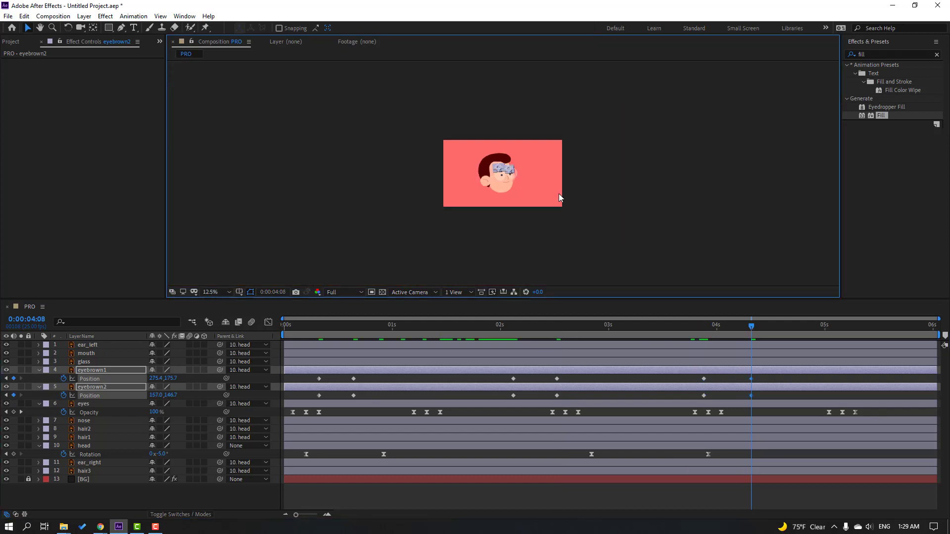
key("space")
scroll(546, 225, "up", 2)
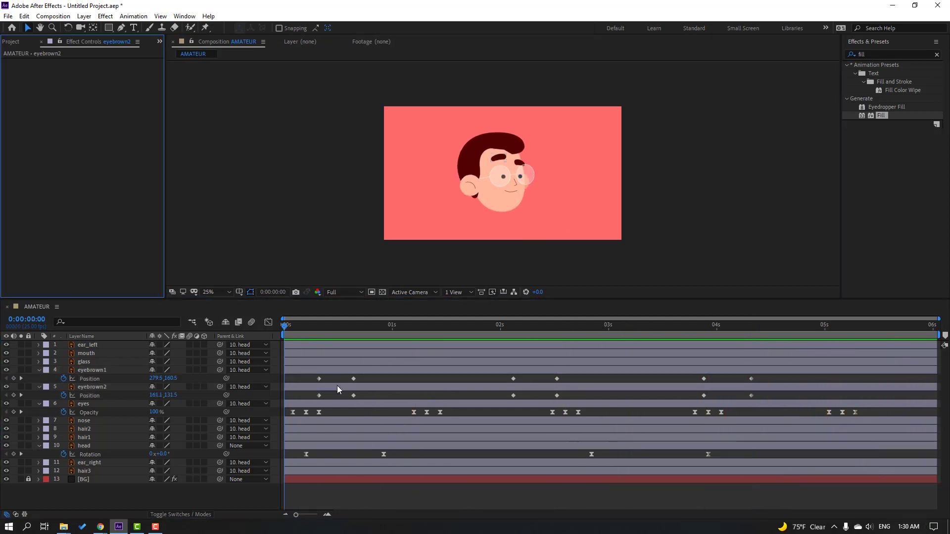
Open the PRO composition from the project and lock its BG layer
left_click(15, 41)
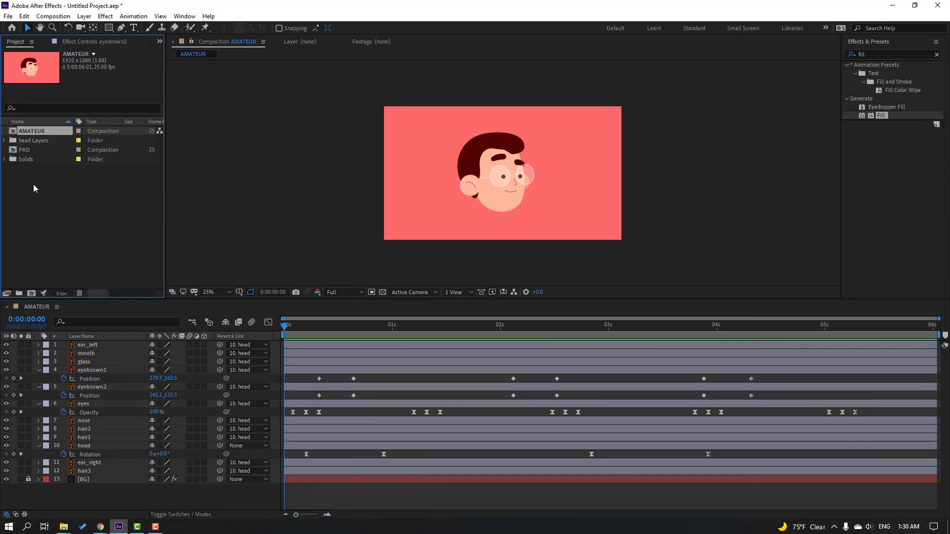
double_click(26, 149)
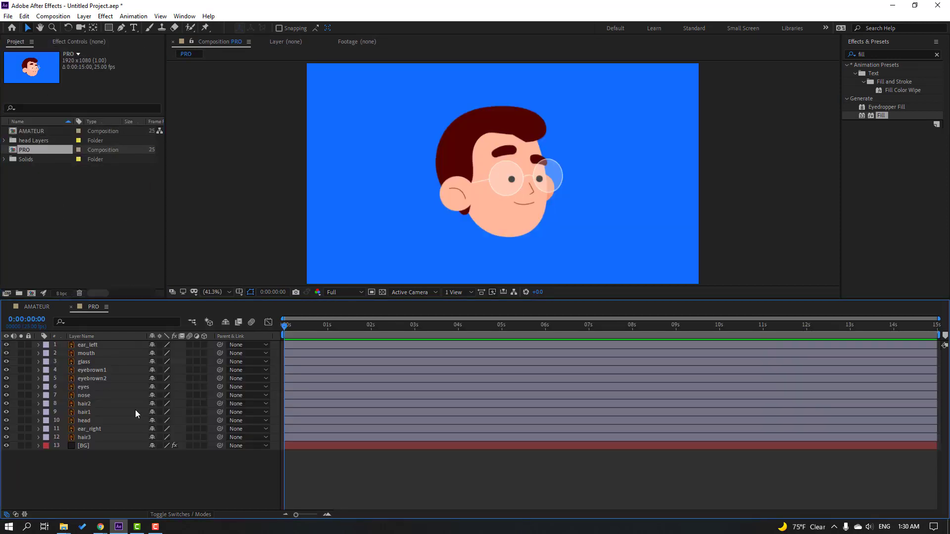
left_click(28, 446)
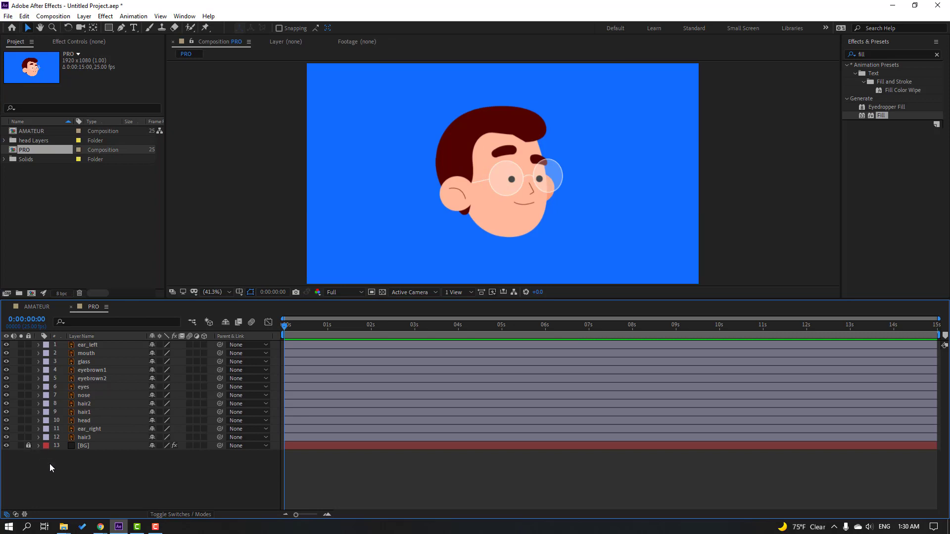
Solo the head layer in the PRO composition, move its anchor point down to the chin, and unsolo it
left_click(93, 420)
left_click(21, 421)
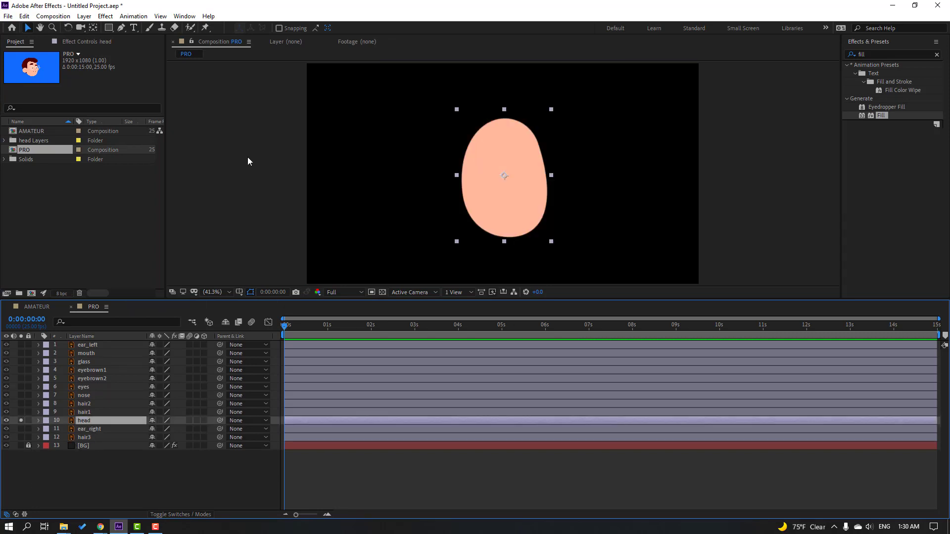
left_click(93, 27)
left_click_drag(507, 193, 505, 232)
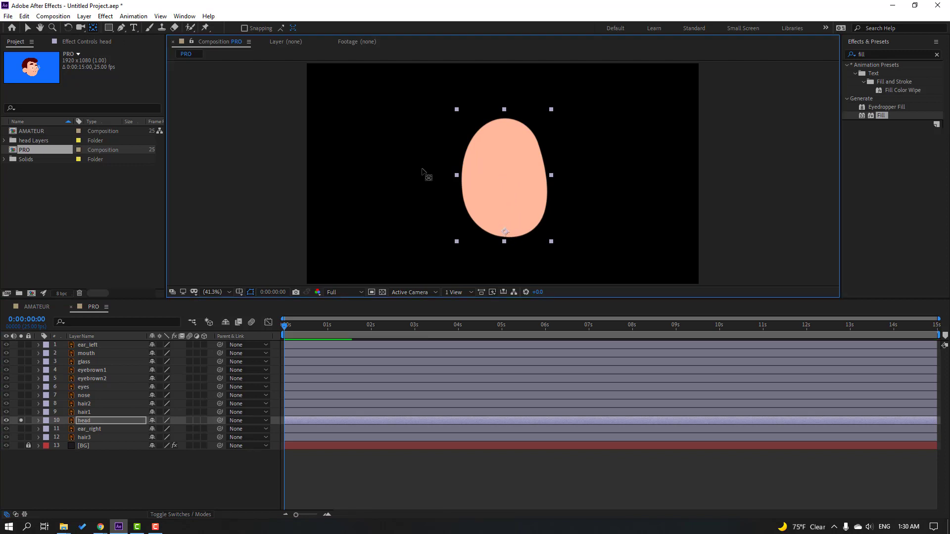
left_click(28, 28)
left_click(21, 421)
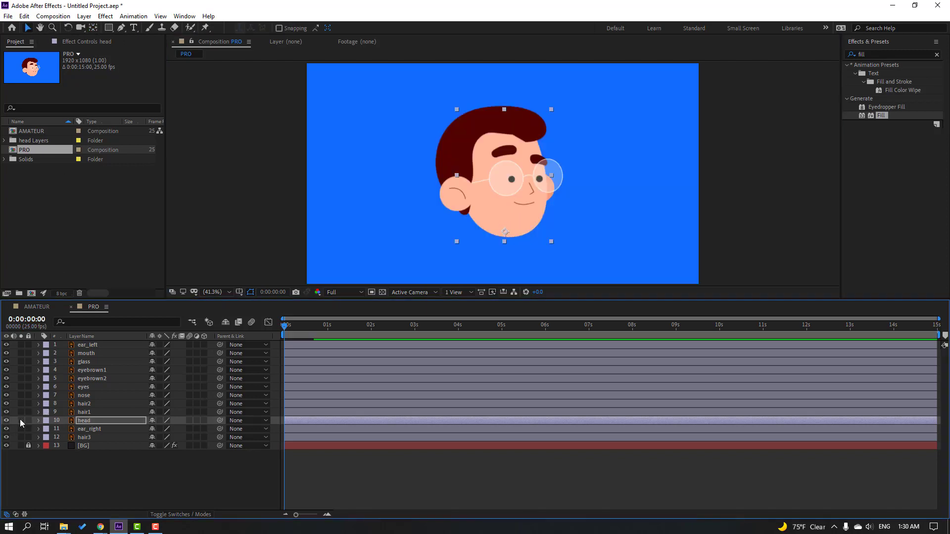
Parent every layer except head and BG to the head layer
left_click(89, 437)
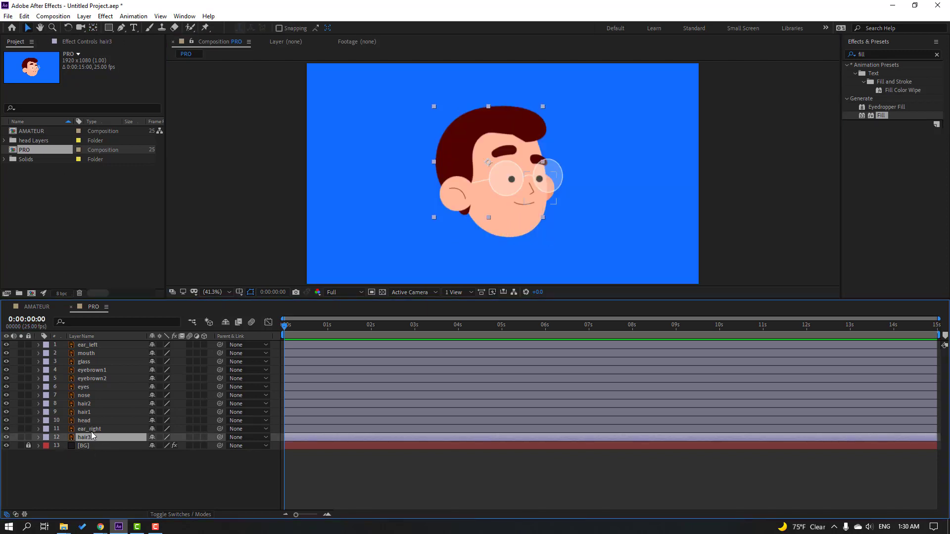
left_click(91, 429, "ctrl")
left_click(90, 412, "ctrl")
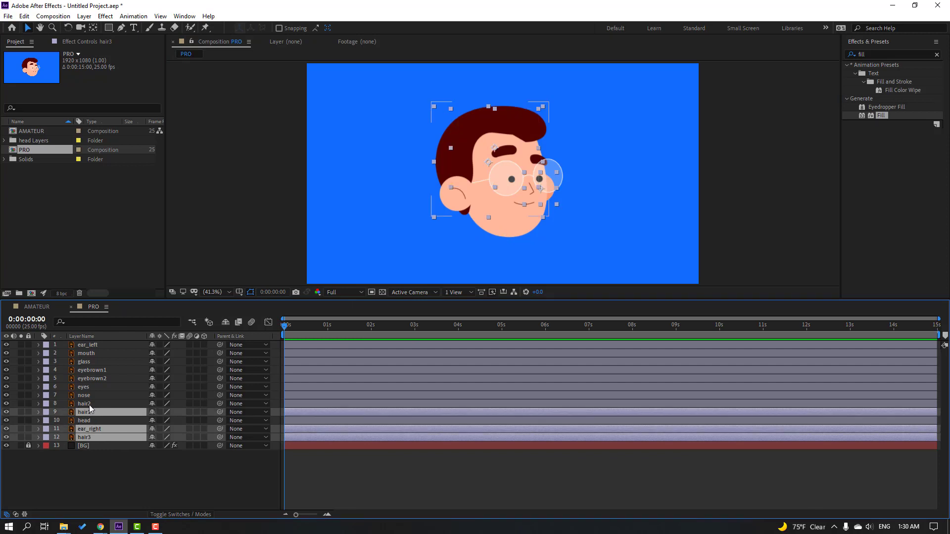
left_click(88, 403, "ctrl")
left_click(87, 395, "ctrl")
left_click(89, 388, "ctrl")
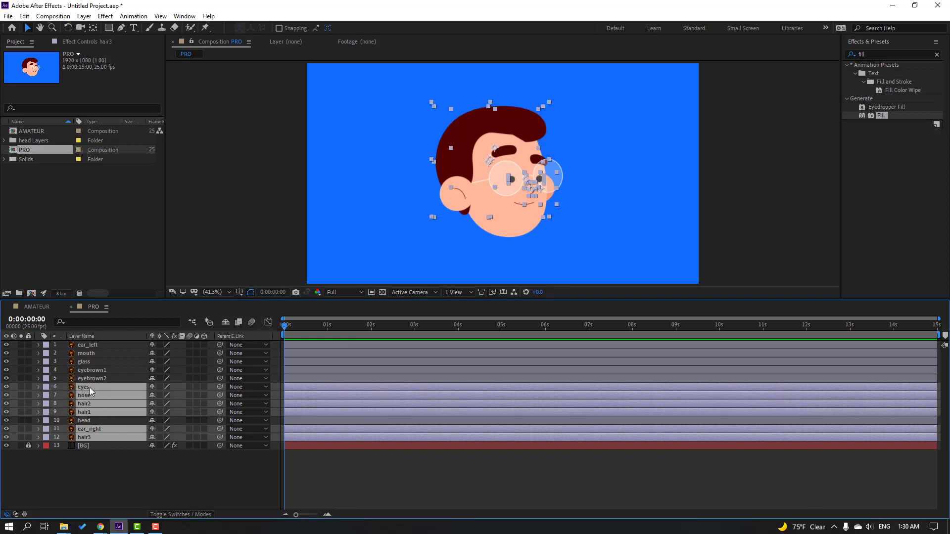
left_click(98, 379, "ctrl")
left_click(94, 370, "ctrl")
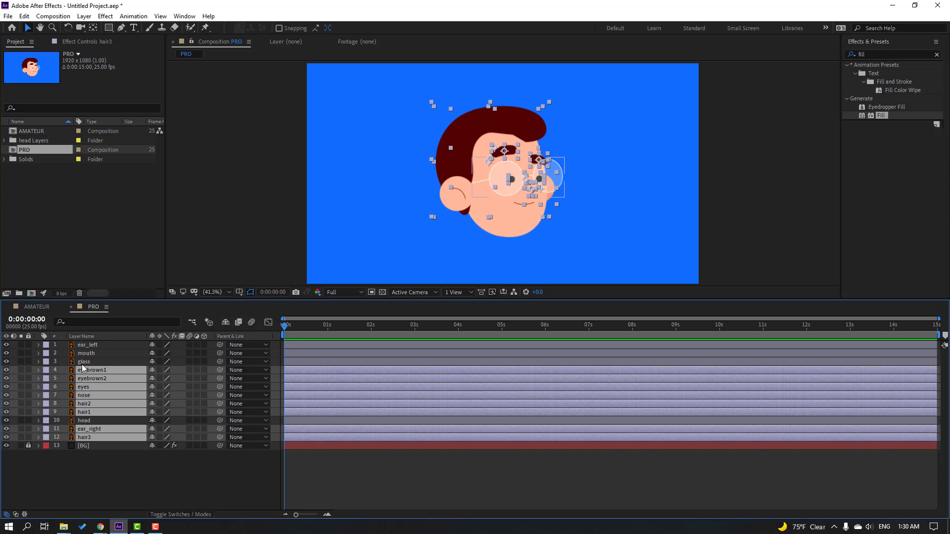
left_click(92, 362, "ctrl")
left_click(125, 352, "ctrl")
left_click(89, 346, "ctrl")
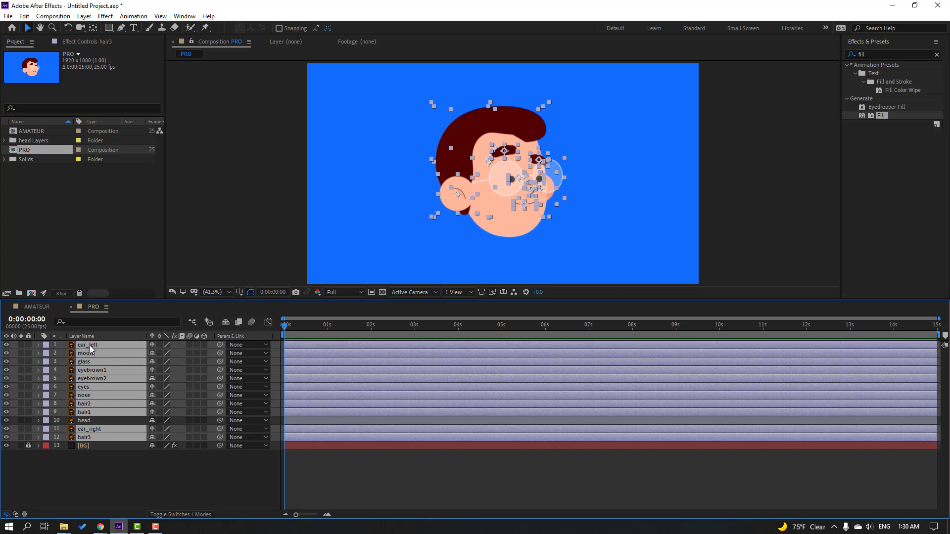
left_click_drag(220, 345, 88, 420)
Keyframe the head's rotation from 0° at 0:00:00:09 to 17° at 0:00:00:22 and apply Easy Ease to both keyframes
left_click(84, 421)
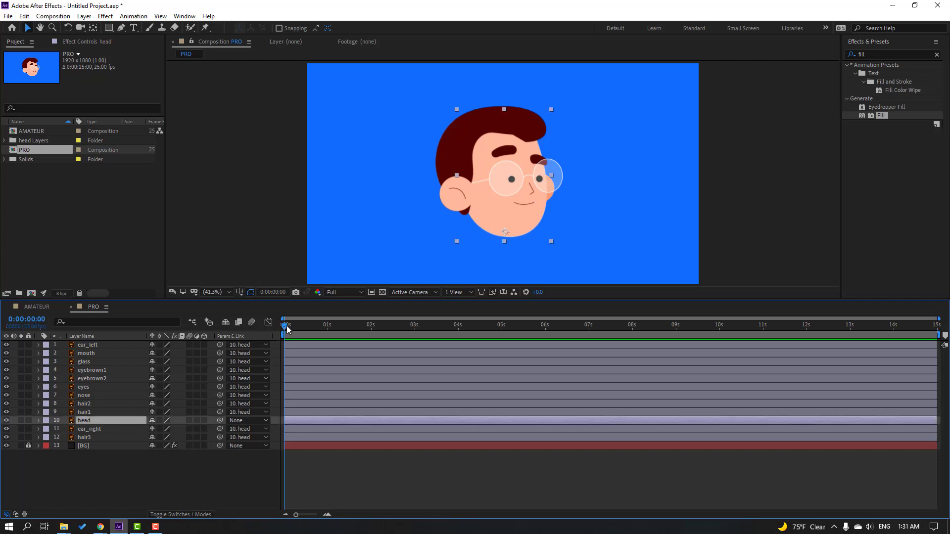
left_click_drag(286, 326, 301, 328)
key("r")
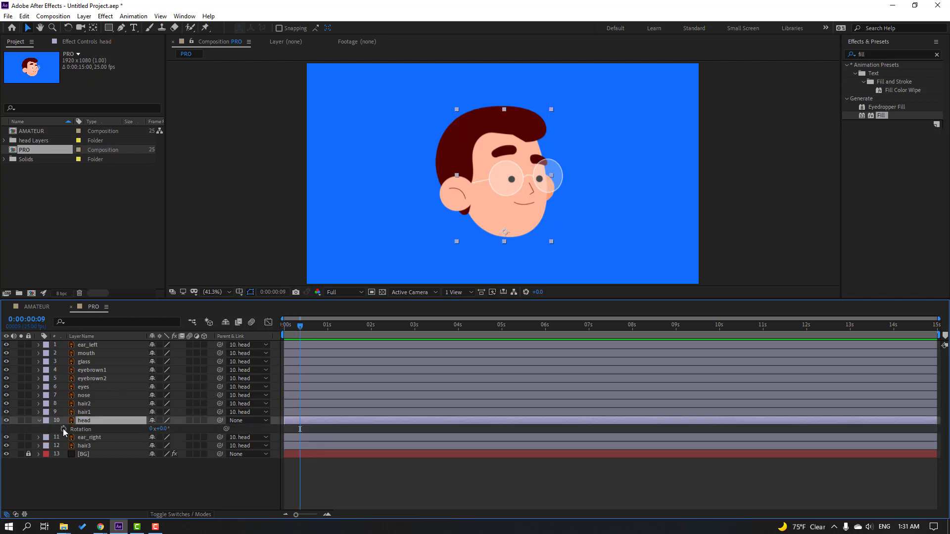
left_click(63, 429)
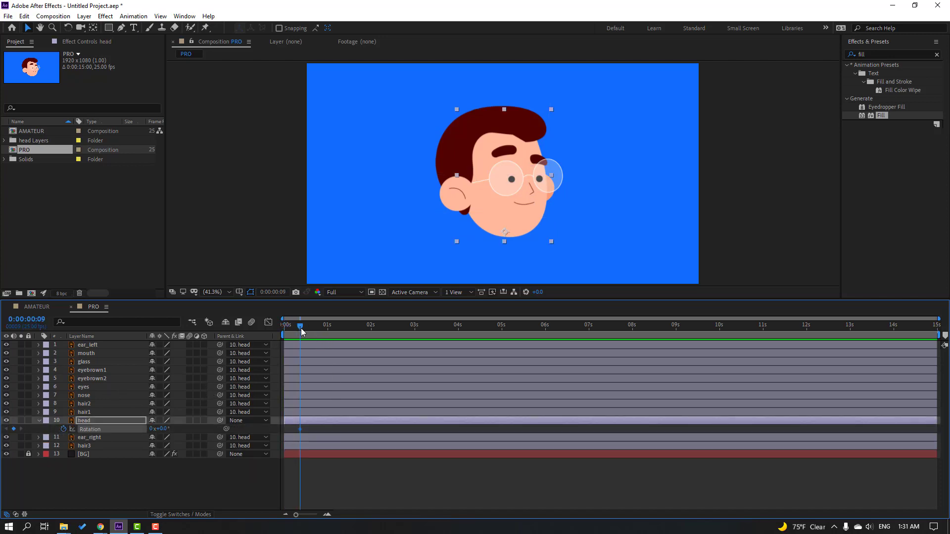
left_click_drag(300, 328, 325, 331)
left_click_drag(162, 429, 170, 429)
right_click(300, 430)
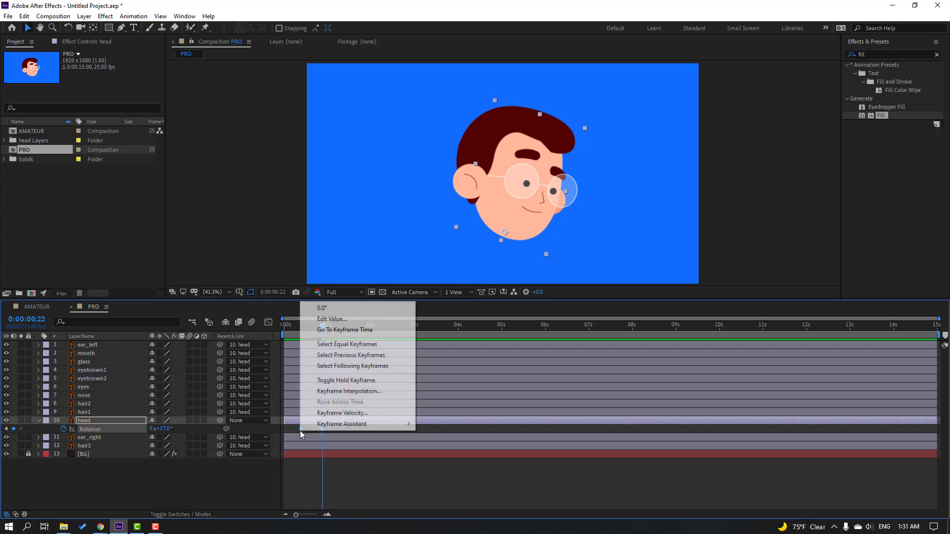
mouse_move(417, 425)
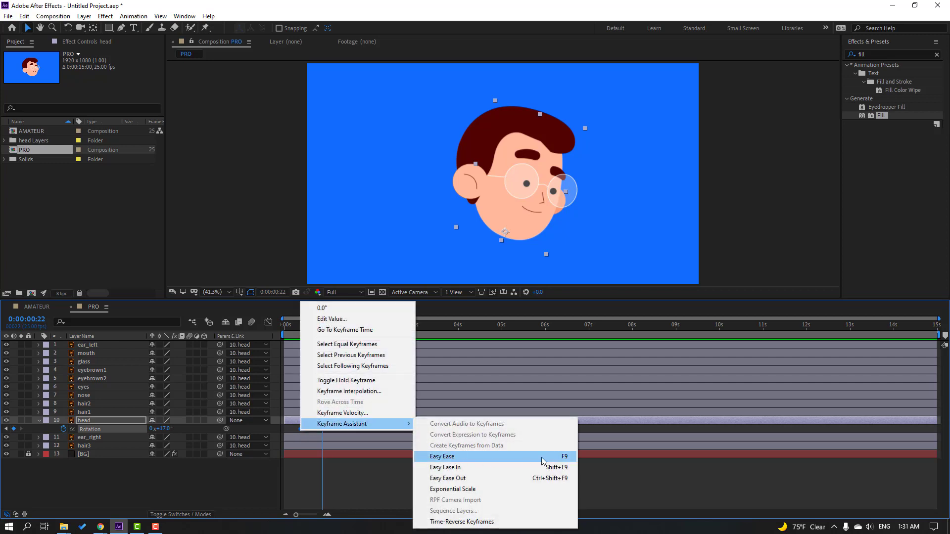
left_click(568, 460)
Keyframe the head's position at 0:00:00:09 and lower it to 968.6, 850.7 at 0:00:00:15
left_click_drag(307, 328, 300, 328)
left_click(83, 422)
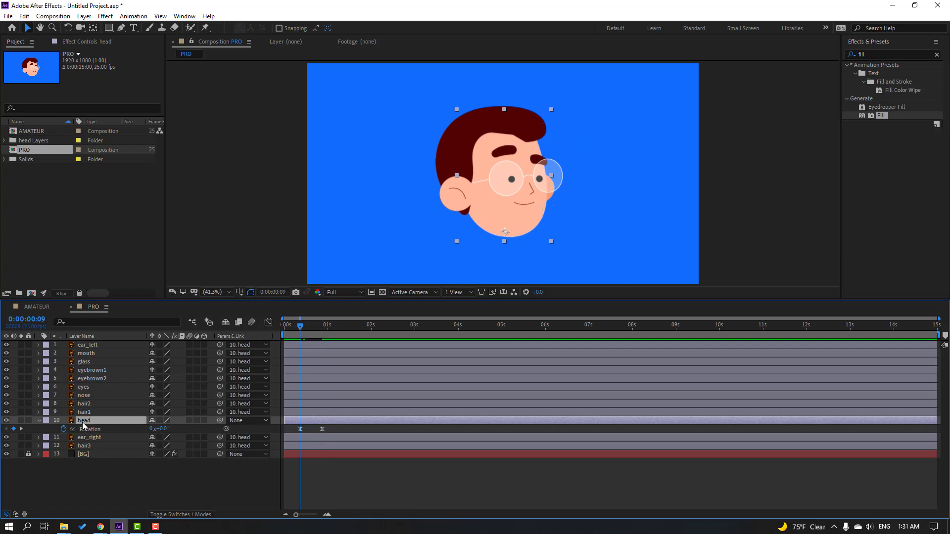
key("shift+p")
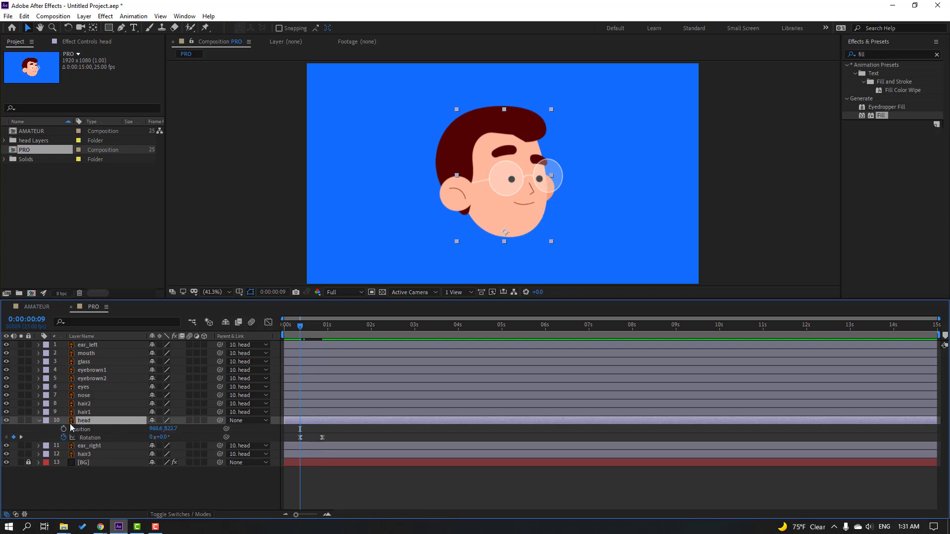
left_click(63, 430)
left_click_drag(300, 327, 313, 332)
left_click_drag(489, 228, 489, 233)
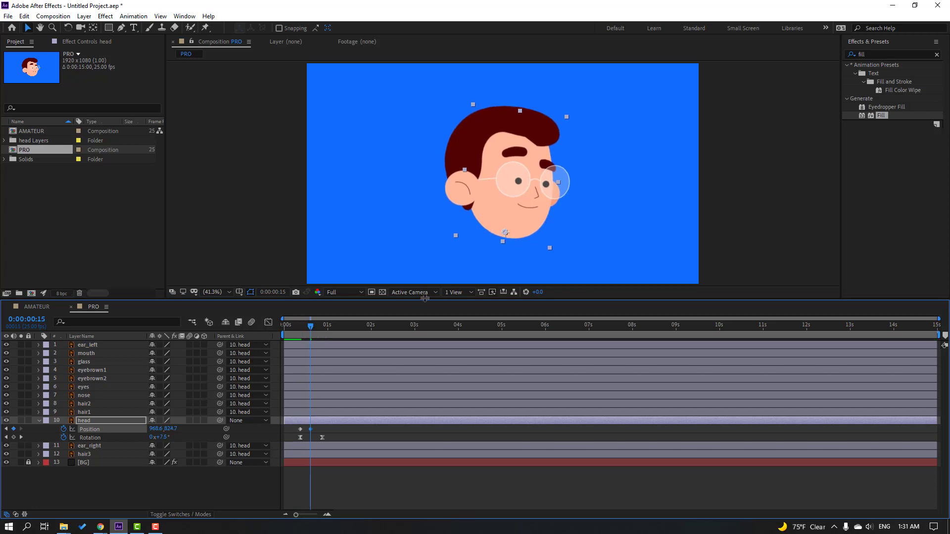
key("Down")
key("Down")
key("Down")
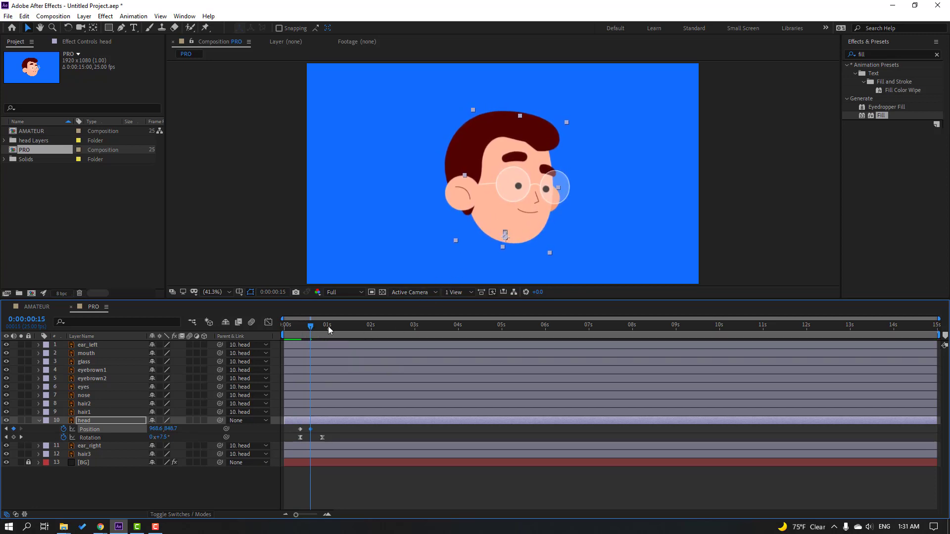
Copy the head's first Position keyframe to 0:00:00:22, apply Easy Ease to all three Position keyframes, and preview the motion
left_click_drag(328, 325, 322, 326)
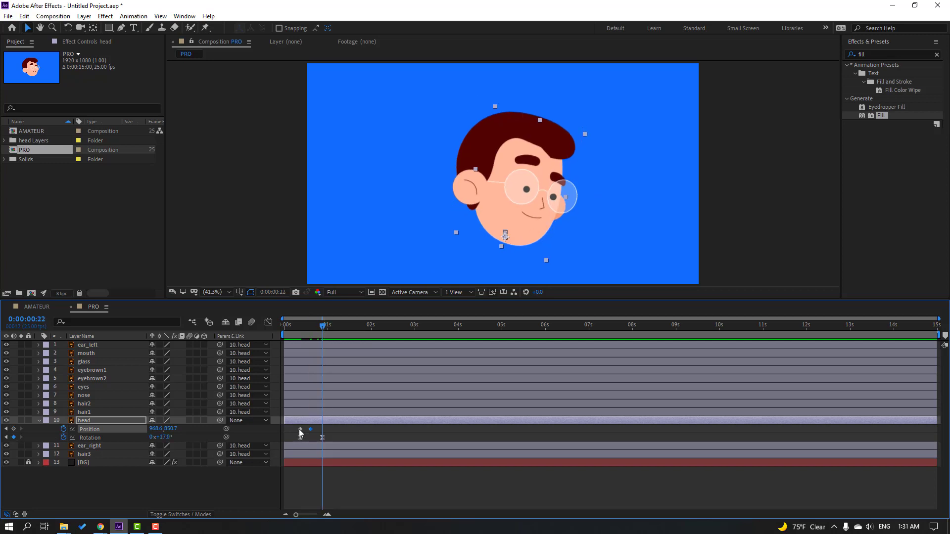
key("ctrl+v")
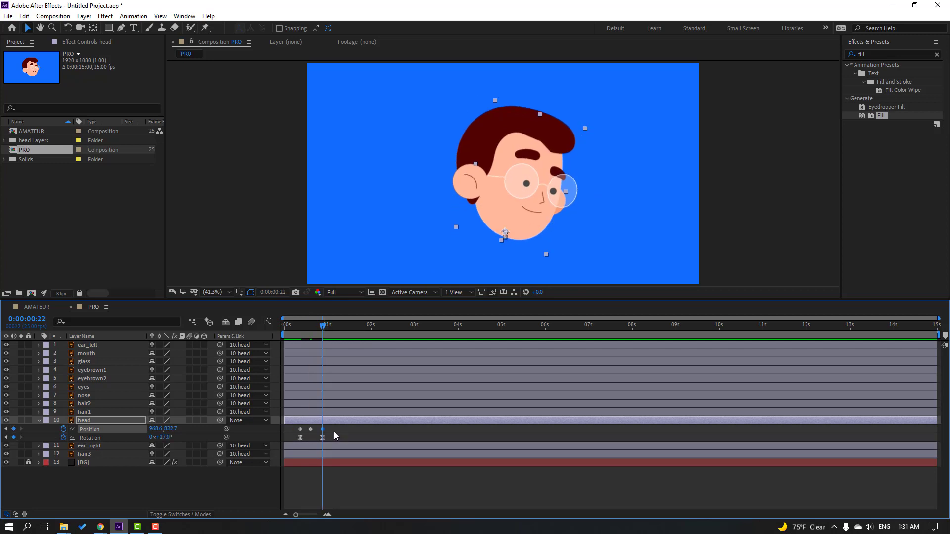
left_click_drag(334, 431, 290, 428)
right_click(301, 432)
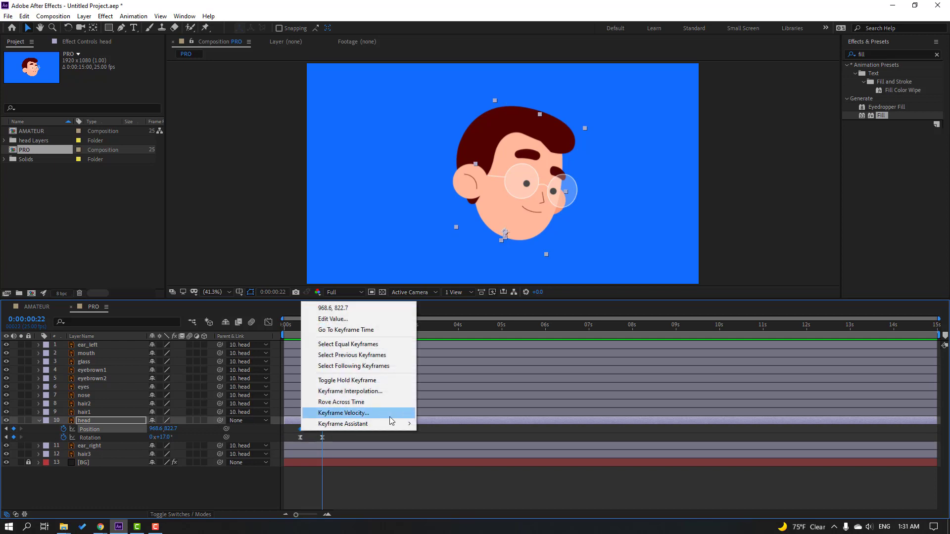
left_click(444, 457)
left_click(349, 483)
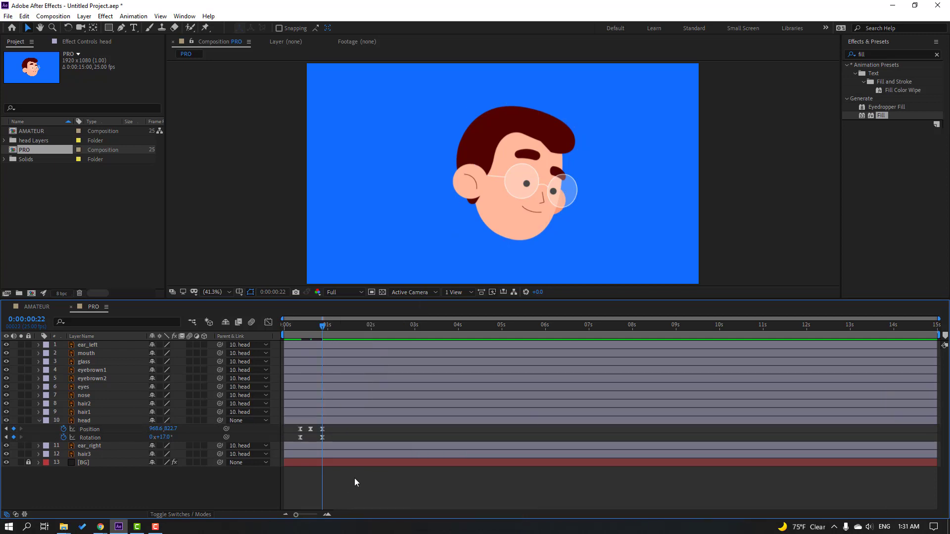
key("space")
key("space")
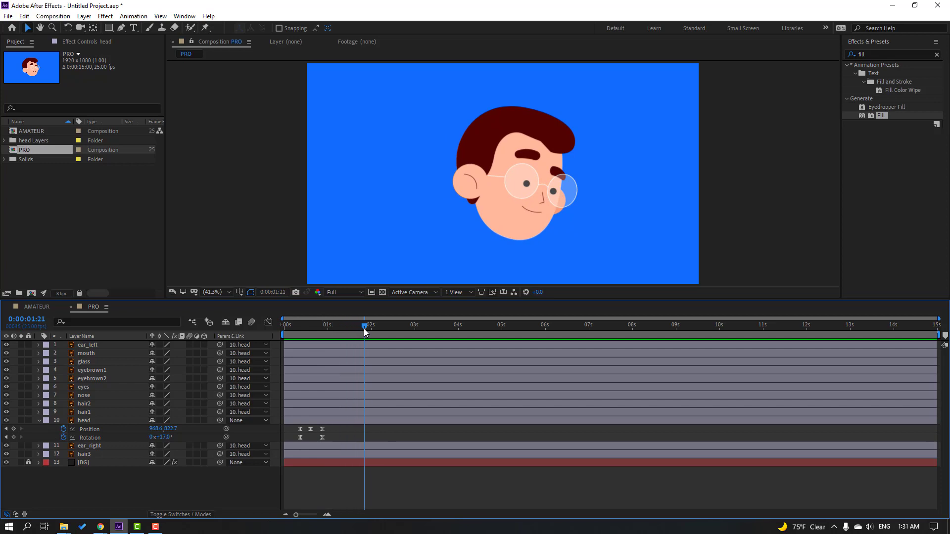
Hold the head's rotation with a keyframe at 0:00:01:21 and rotate it back to -1° by about 0:00:02:08
left_click(14, 437)
left_click_drag(368, 330, 383, 331)
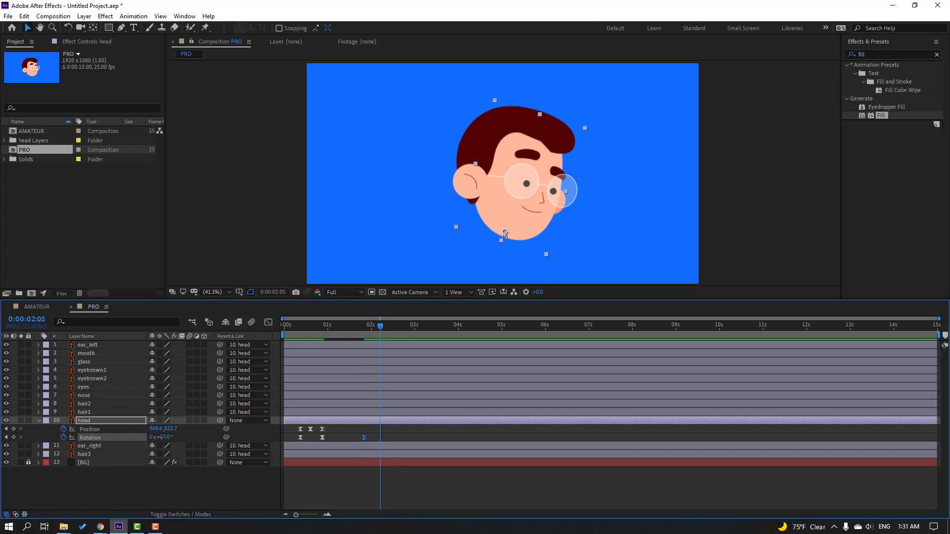
left_click_drag(162, 437, 155, 438)
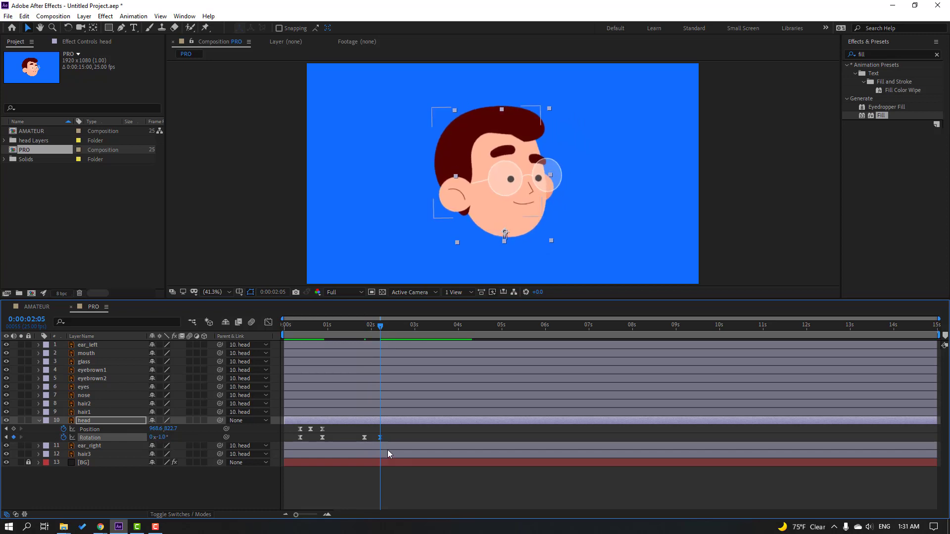
left_click_drag(381, 439, 288, 427)
Duplicate the head's three Position keyframes so the copies start at 0:00:01:21
left_click(366, 330)
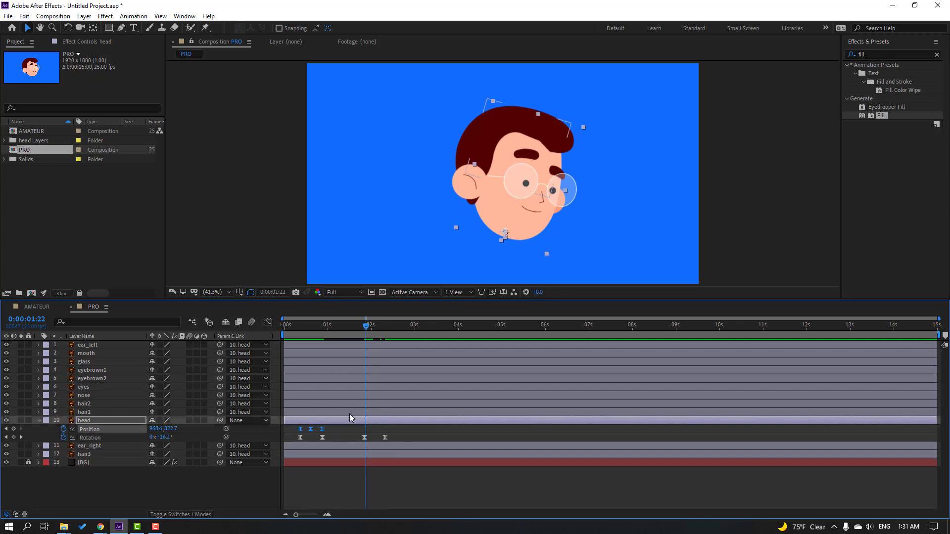
left_click(360, 326)
left_click_drag(359, 325, 365, 327)
key("ctrl+c")
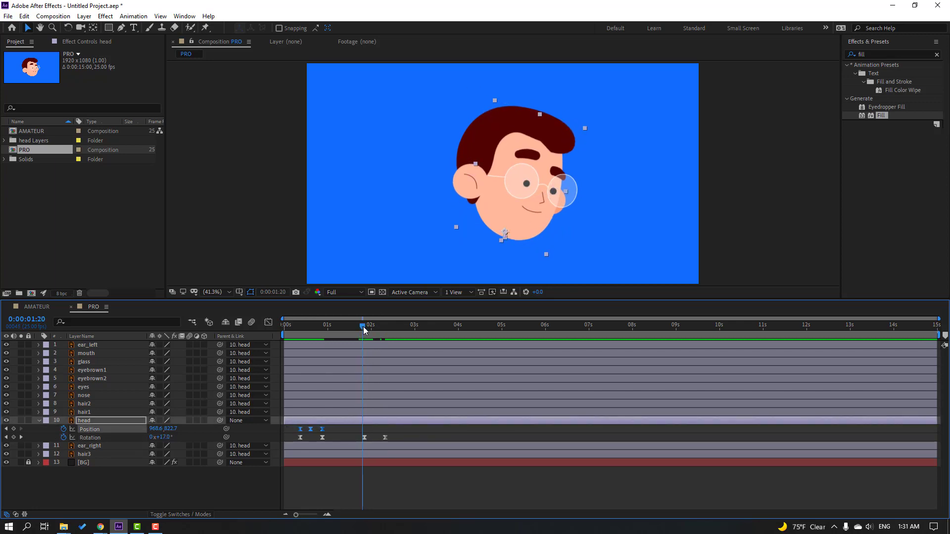
key("ctrl+v")
End the work area at 0:00:03:00, trim the composition to it, and preview the animation
left_click_drag(365, 326, 415, 331)
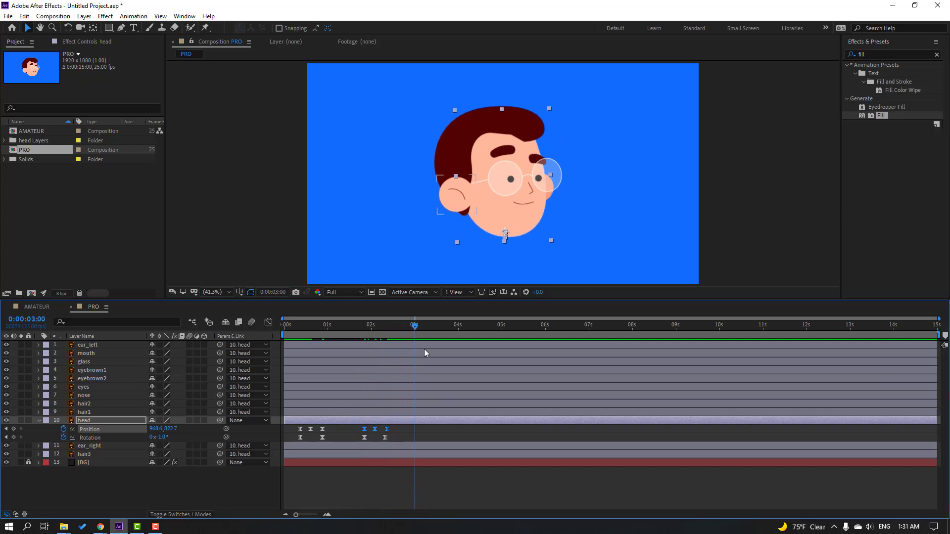
key("n")
right_click(399, 336)
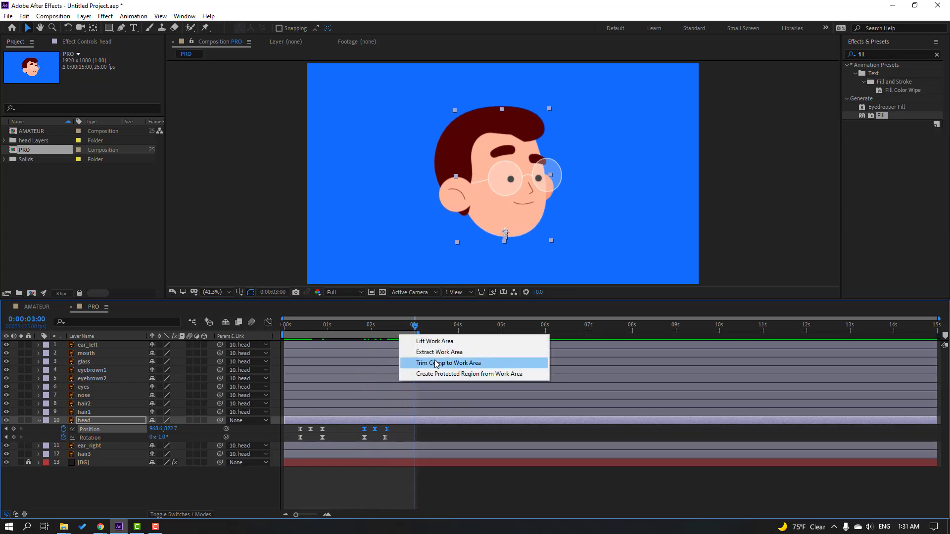
left_click(468, 363)
left_click(403, 497)
key("space")
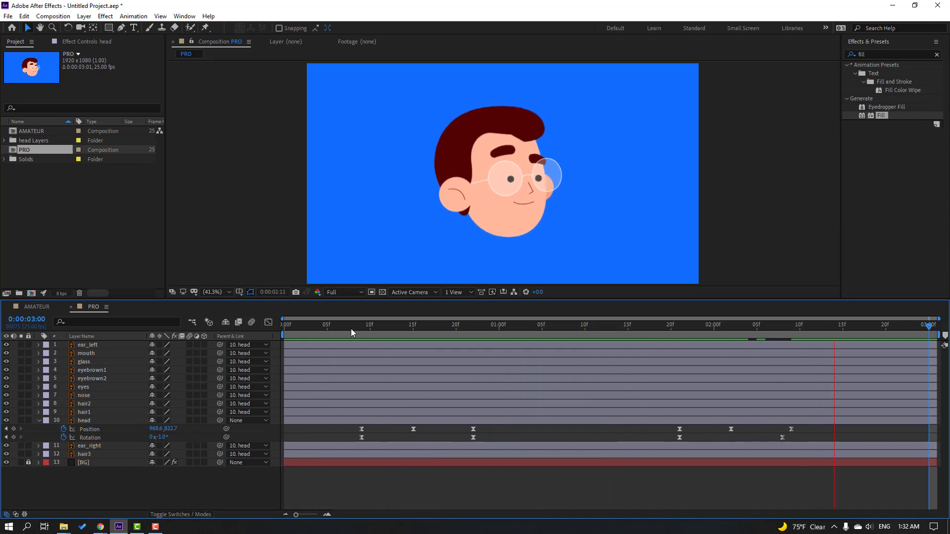
Add a null object named FACE CONTROLLER and move its anchor point to its center
left_click(336, 326)
right_click(106, 479)
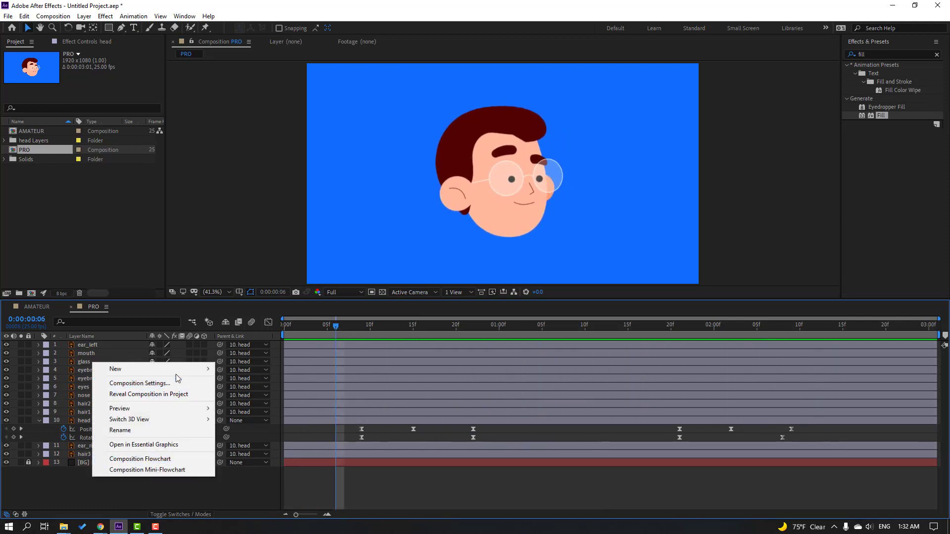
mouse_move(177, 373)
left_click(257, 426)
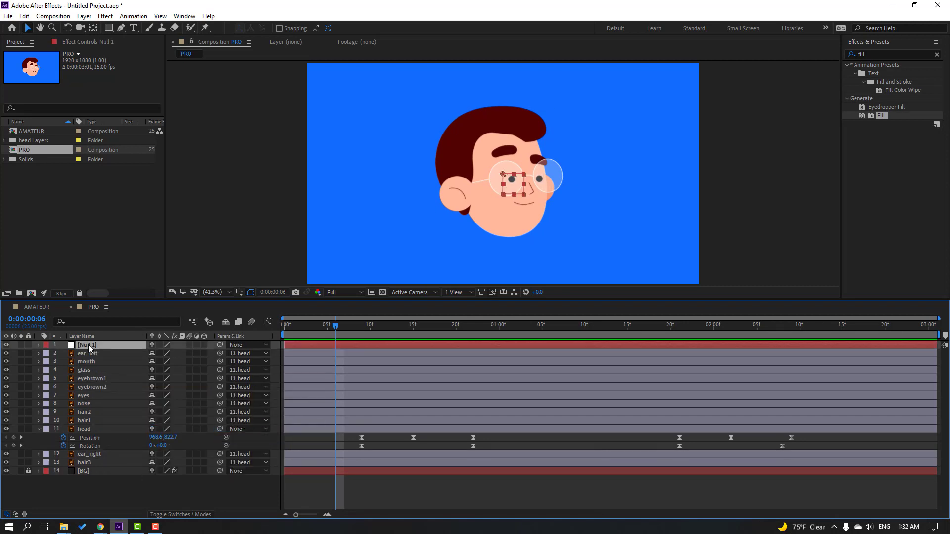
key("Return")
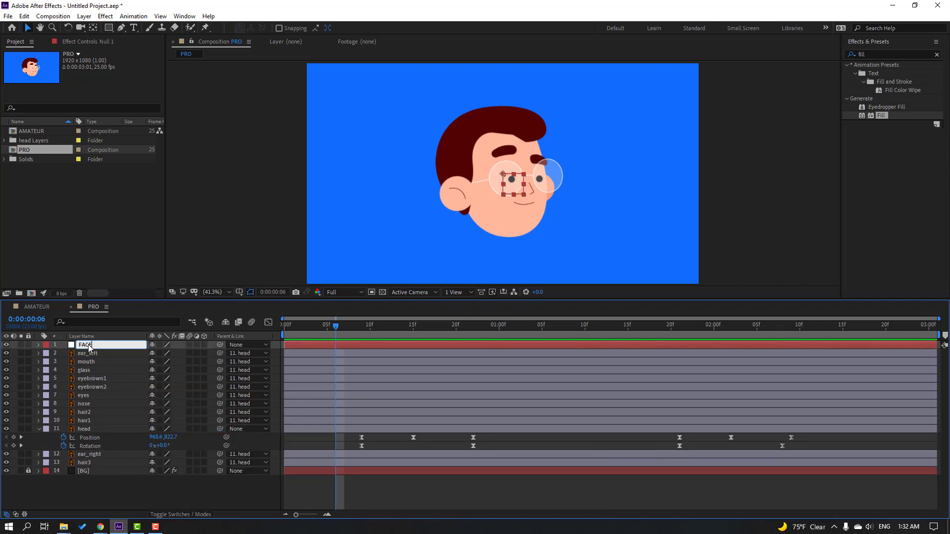
type("FACE CONTROLLER")
key("Return")
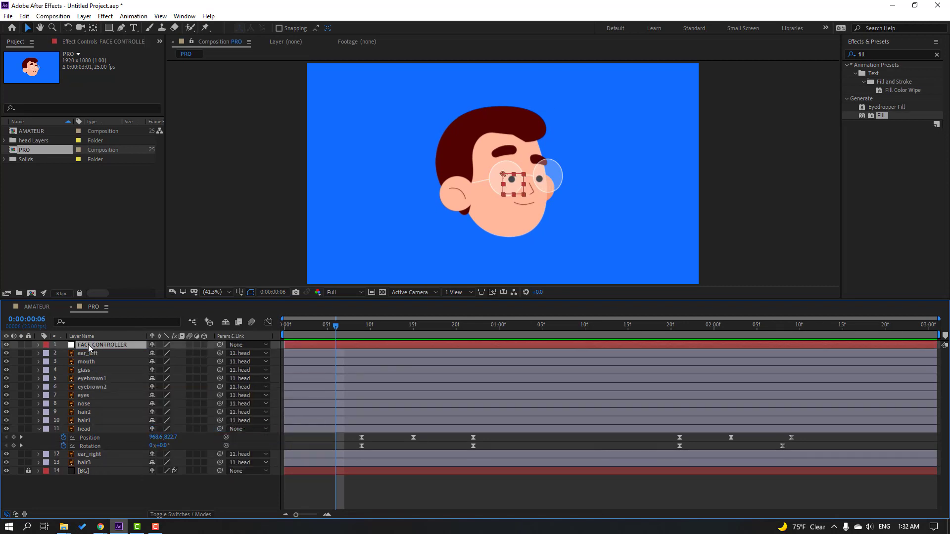
left_click(93, 28)
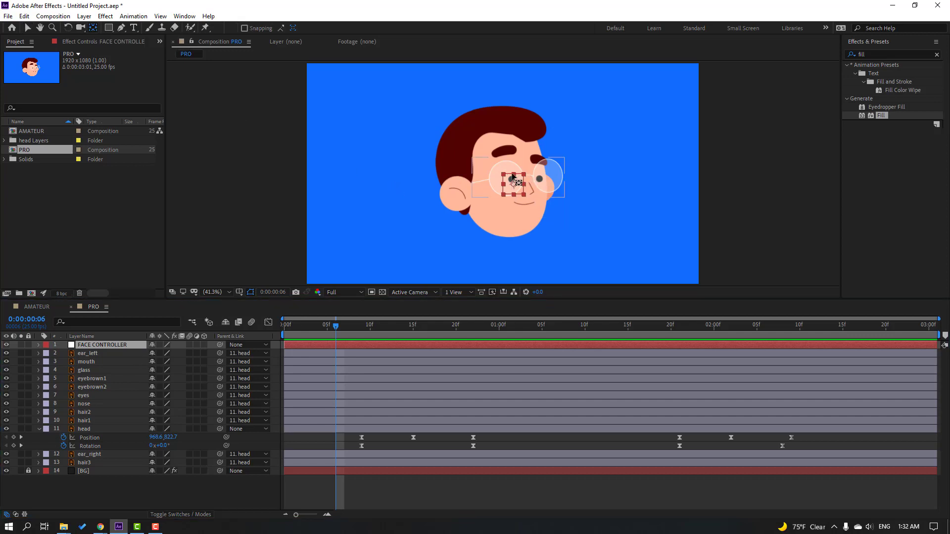
left_click(28, 30)
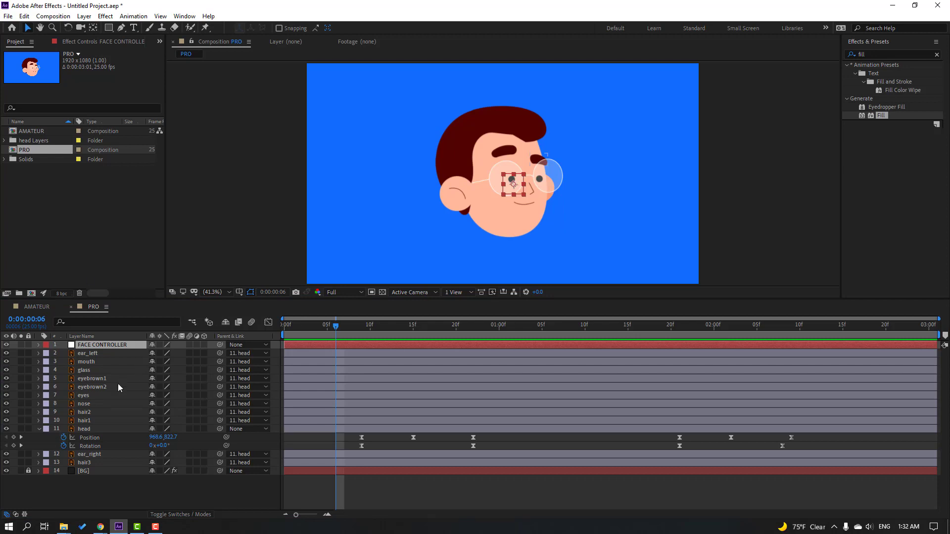
Parent the mouth, glass, eyebrown1, eyebrown2, eyes and nose layers to FACE CONTROLLER, and parent FACE CONTROLLER to the head layer
left_click(96, 362)
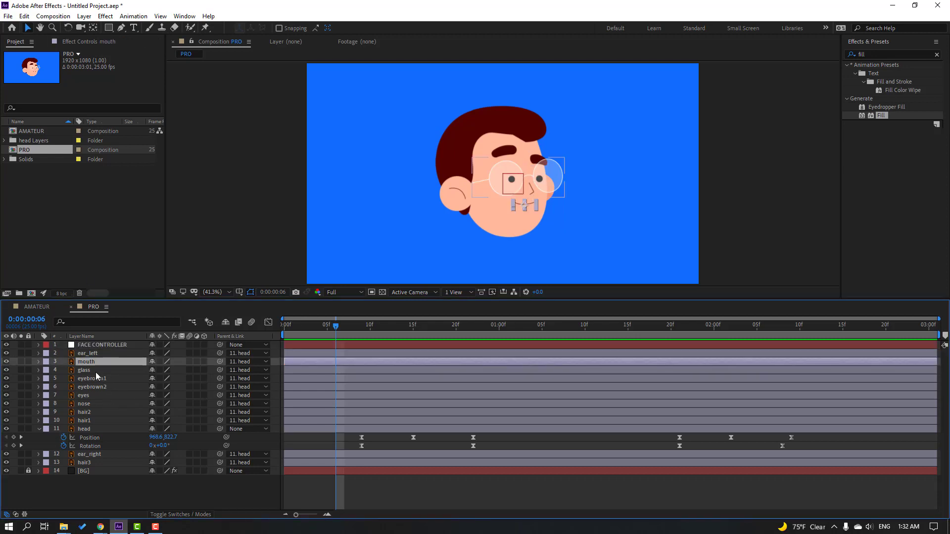
left_click(97, 371, "shift")
left_click(113, 380, "shift")
left_click(106, 387, "shift")
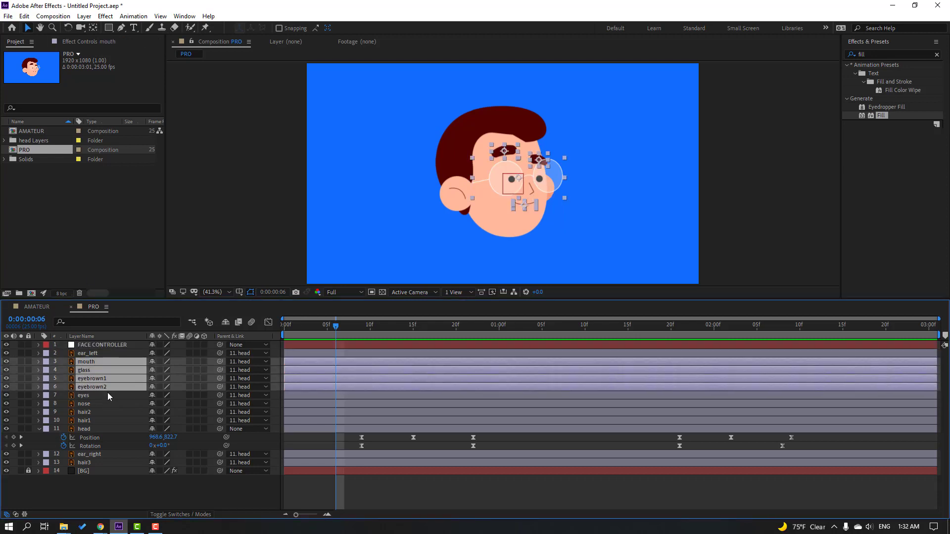
left_click(88, 397, "shift")
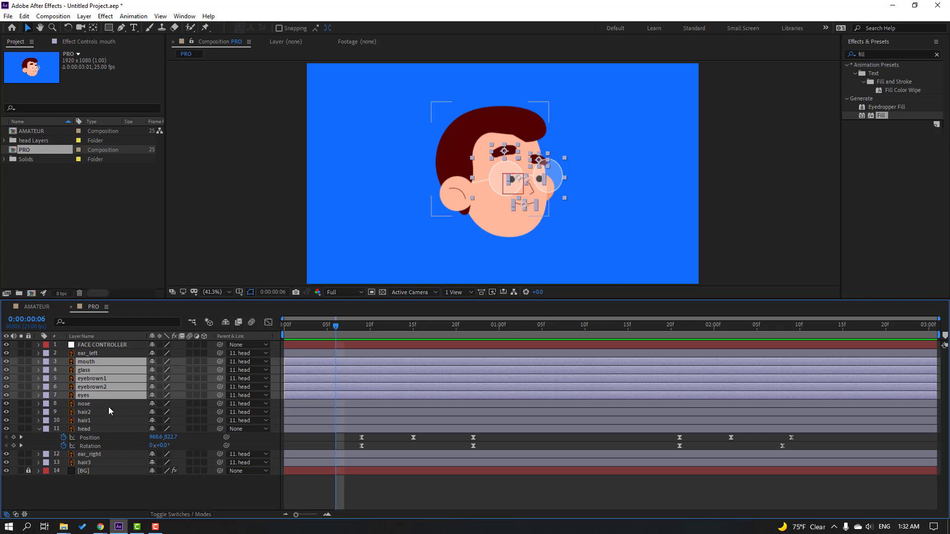
left_click(109, 404, "shift")
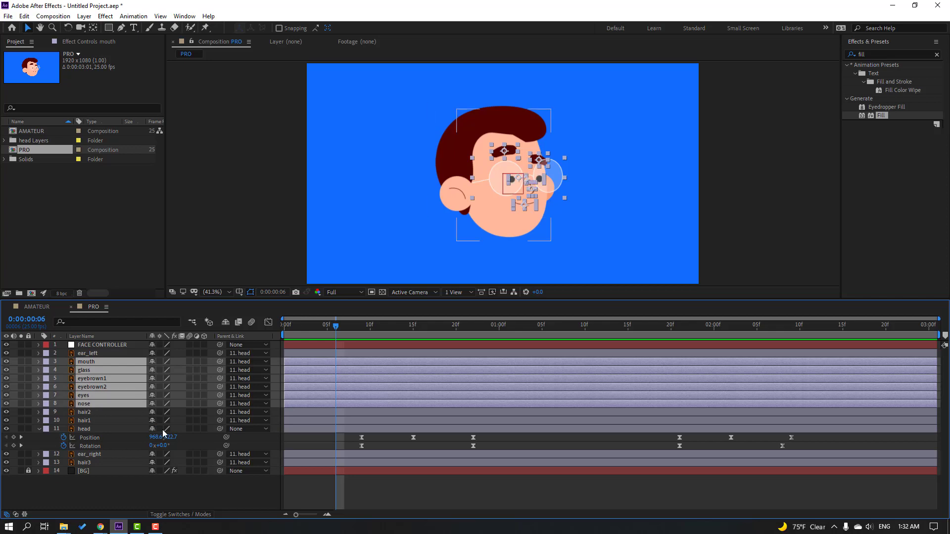
left_click(5, 363)
left_click(5, 362)
left_click_drag(219, 361, 103, 347)
left_click(115, 344)
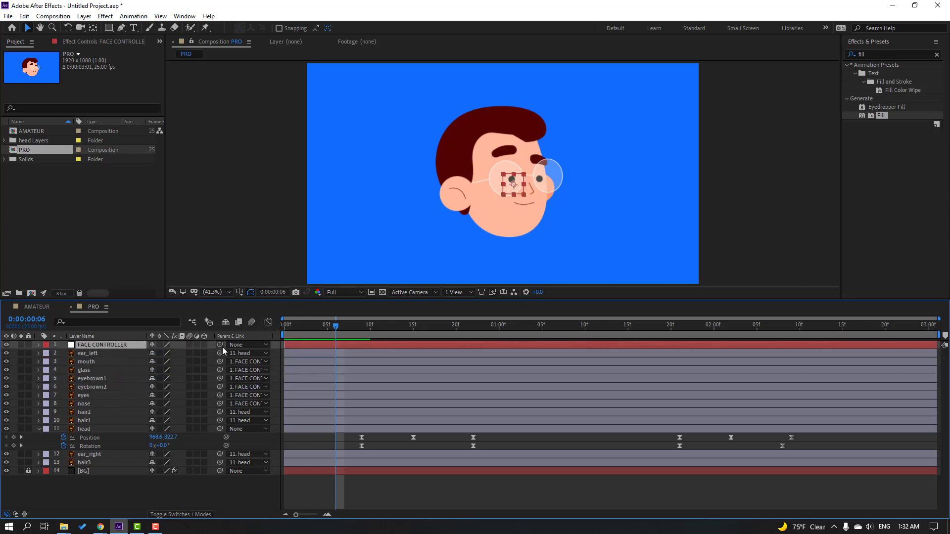
left_click_drag(220, 346, 102, 428)
Keyframe FACE CONTROLLER's position at 0:00:00:09 and move it down to about 201.5, 281.5 at 0:00:00:22
key("p")
left_click(362, 327)
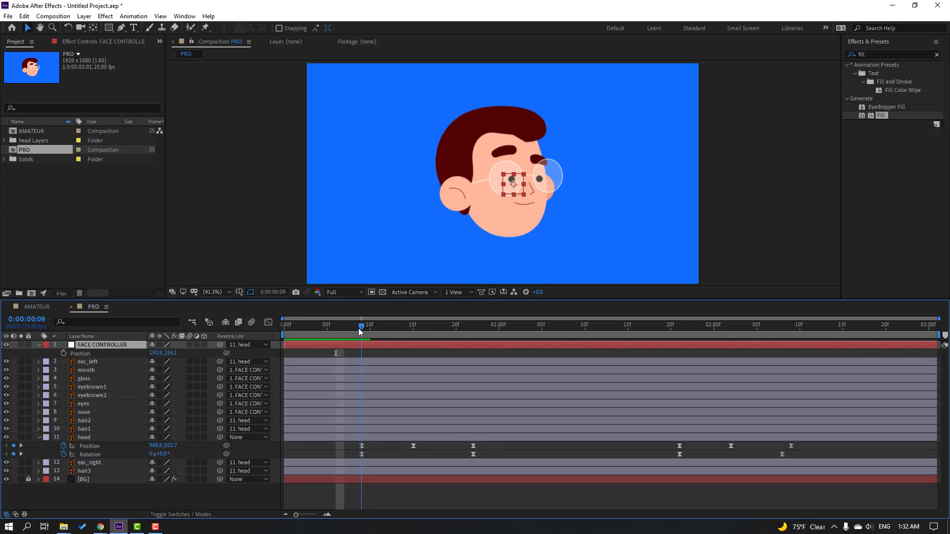
left_click(64, 354)
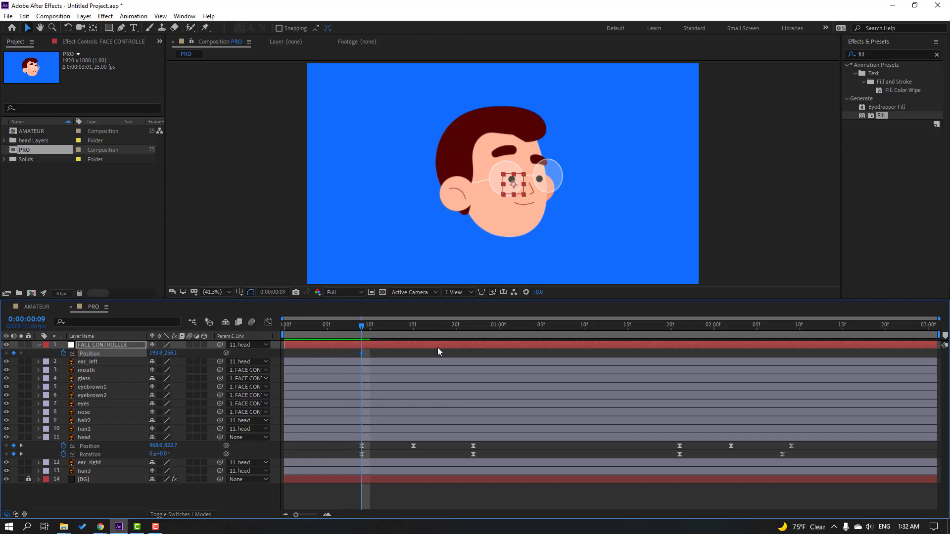
left_click_drag(363, 332, 474, 331)
scroll(535, 207, "up", 1)
left_click_drag(538, 194, 539, 203)
Keyframe FACE CONTROLLER's rotation at 0:00:00:09 and rotate it to 7° at 0:00:00:22
left_click_drag(452, 328, 360, 330)
left_click(100, 346)
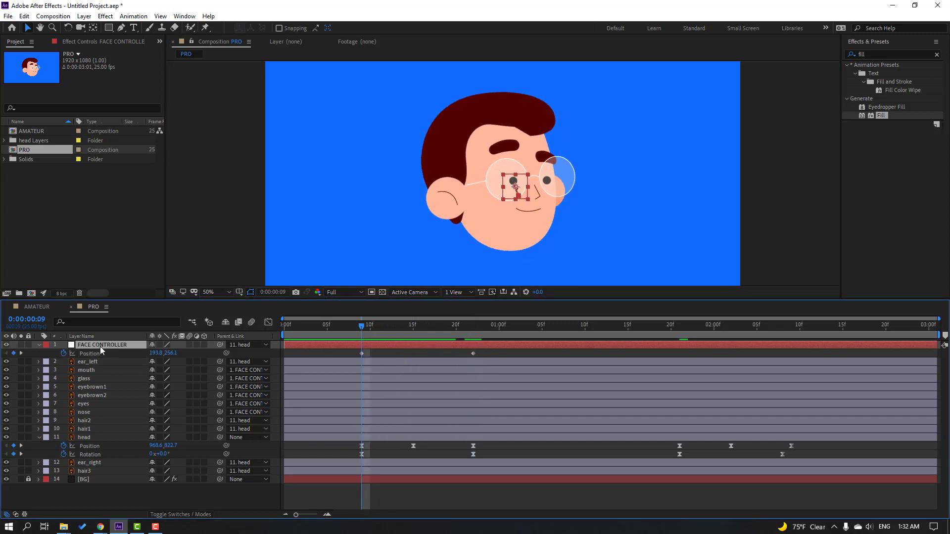
key("shift+r")
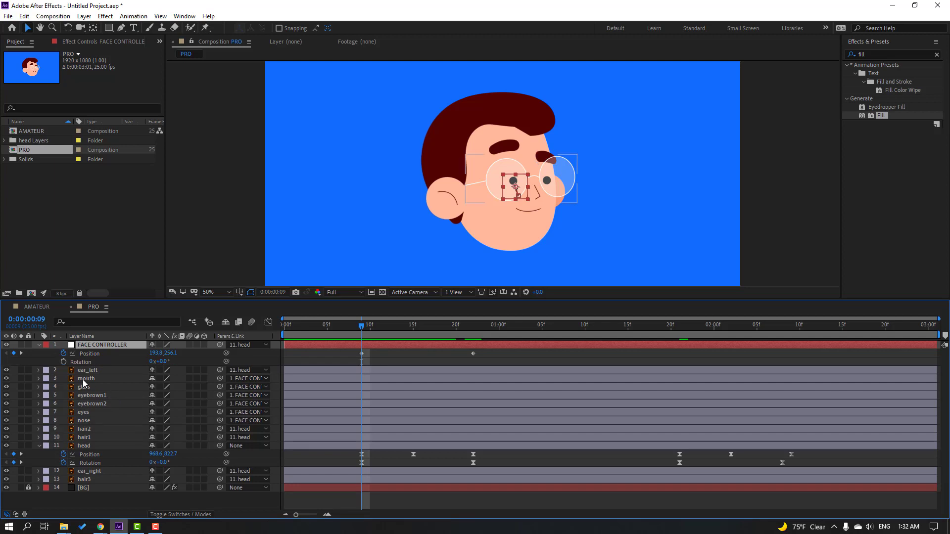
left_click(63, 362)
left_click_drag(366, 331, 474, 332)
left_click_drag(164, 361, 168, 362)
Apply Easy Ease to FACE CONTROLLER's position and rotation keyframes and preview the animation
left_click_drag(452, 358, 348, 367)
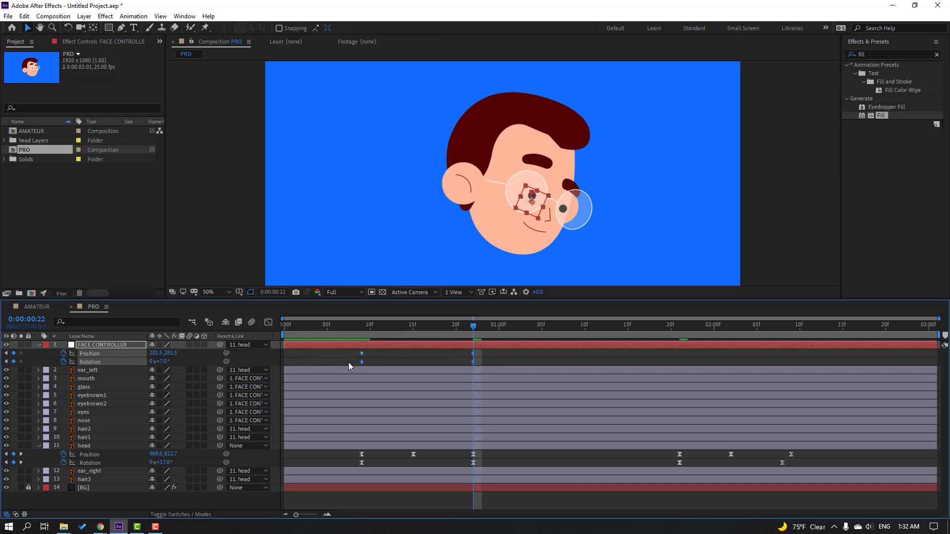
right_click(362, 365)
mouse_move(445, 483)
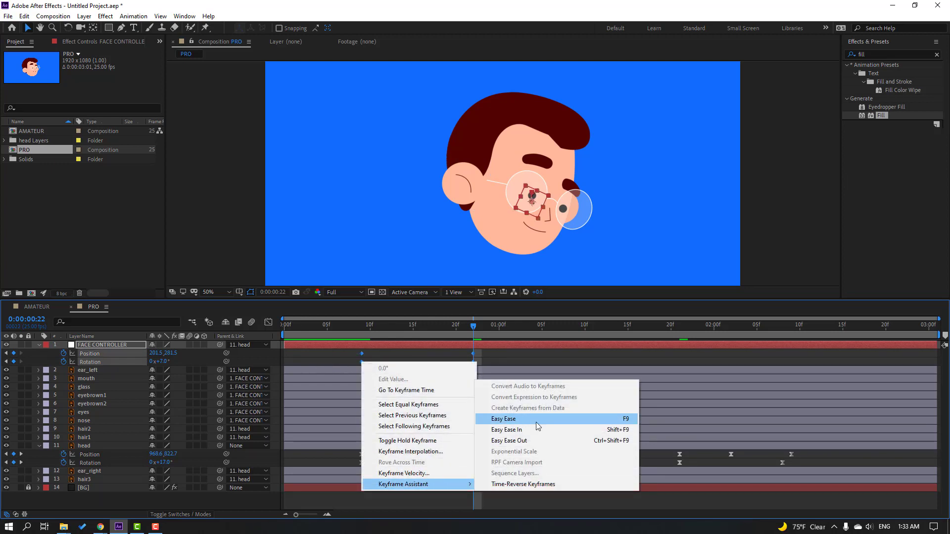
left_click(536, 421)
left_click(404, 222)
scroll(393, 227, "down", 2)
key("space")
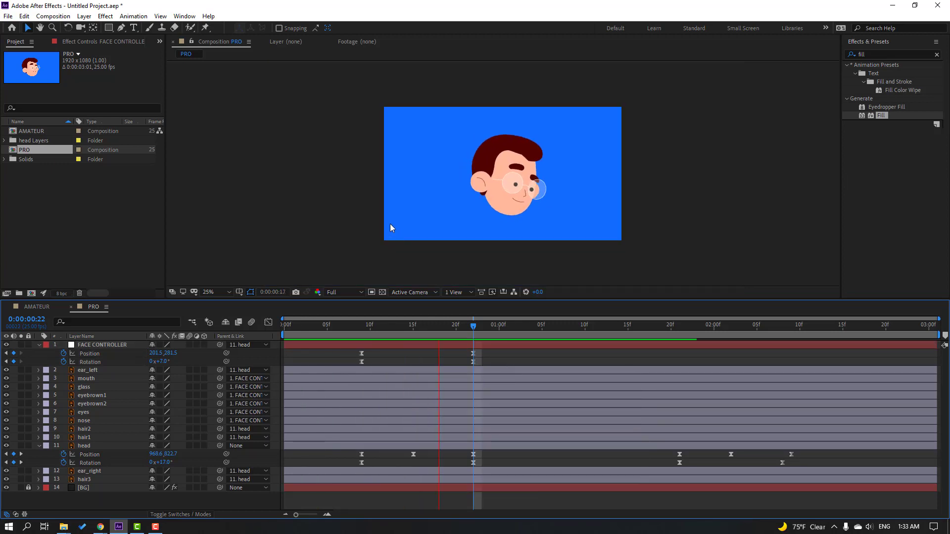
left_click(337, 328)
key("space")
key("space")
scroll(548, 236, "up", 2)
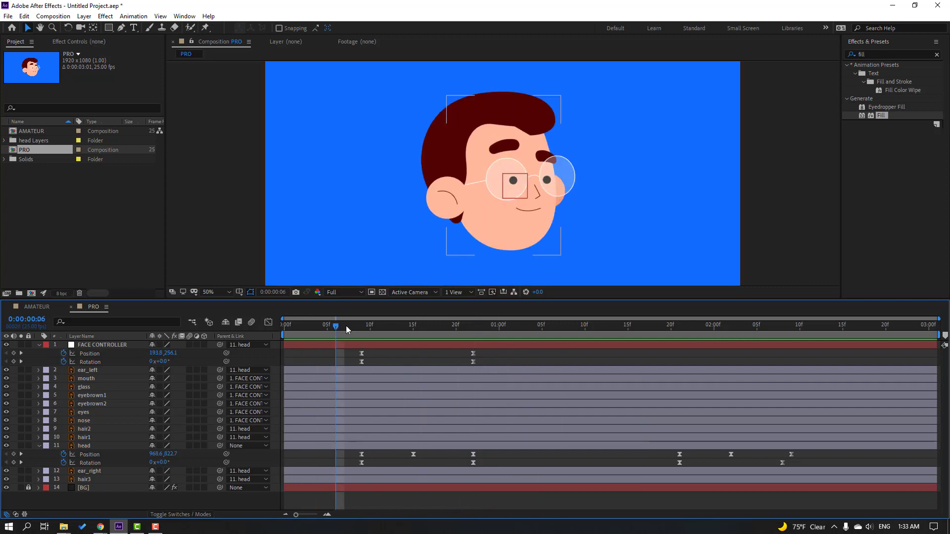
Keyframe the eyes layer's position at 0:00:00:09 and move the eyes down to about 117.3, 46.2 at 0:00:00:22
left_click_drag(346, 327, 361, 335)
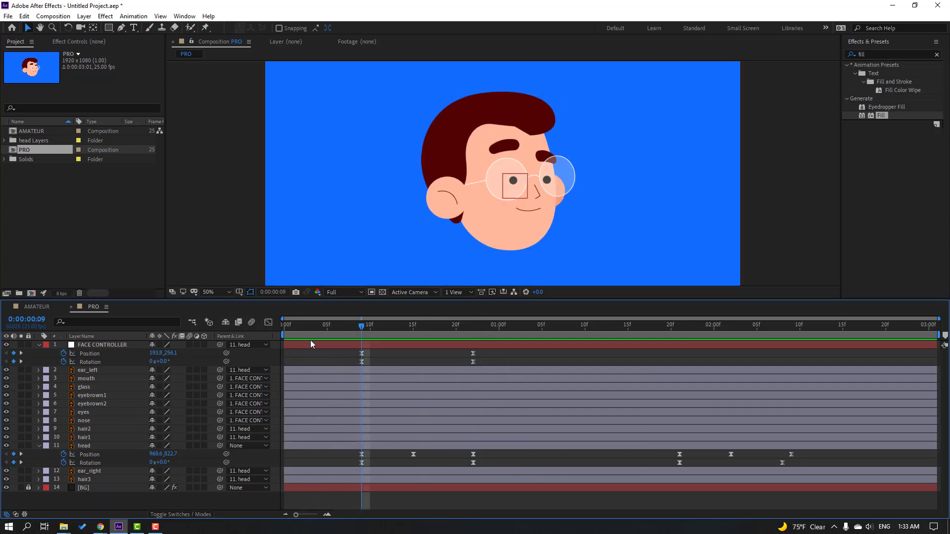
left_click(90, 415)
key("p")
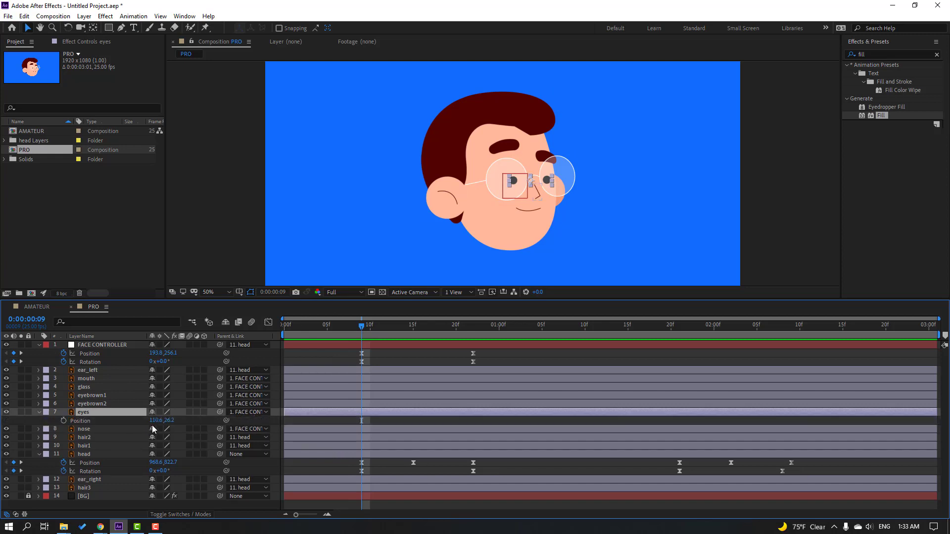
left_click(64, 420)
left_click_drag(362, 327, 471, 331)
scroll(557, 229, "up", 1)
left_click_drag(560, 220, 513, 150)
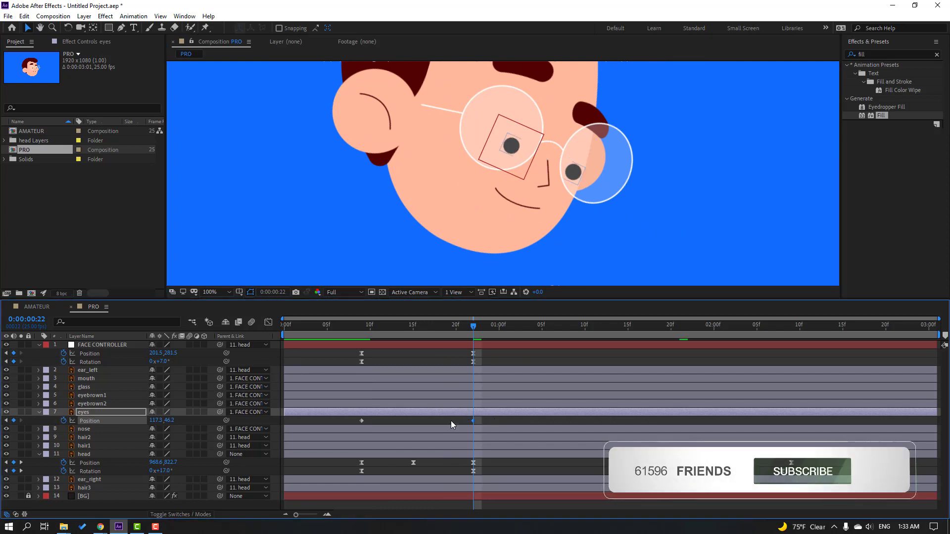
Apply Easy Ease to the eyes layer's two position keyframes and preview the result
right_click(362, 421)
mouse_move(416, 414)
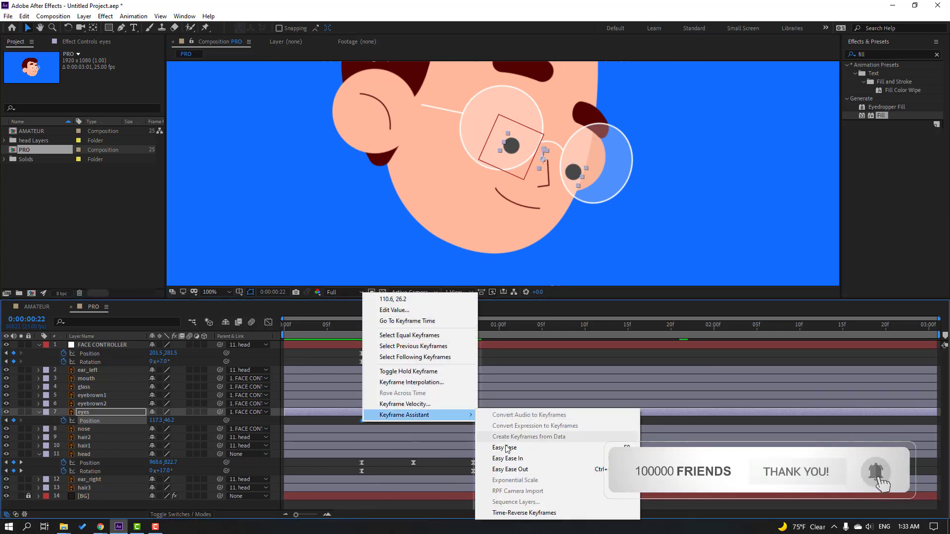
left_click(500, 422)
scroll(452, 193, "down", 2)
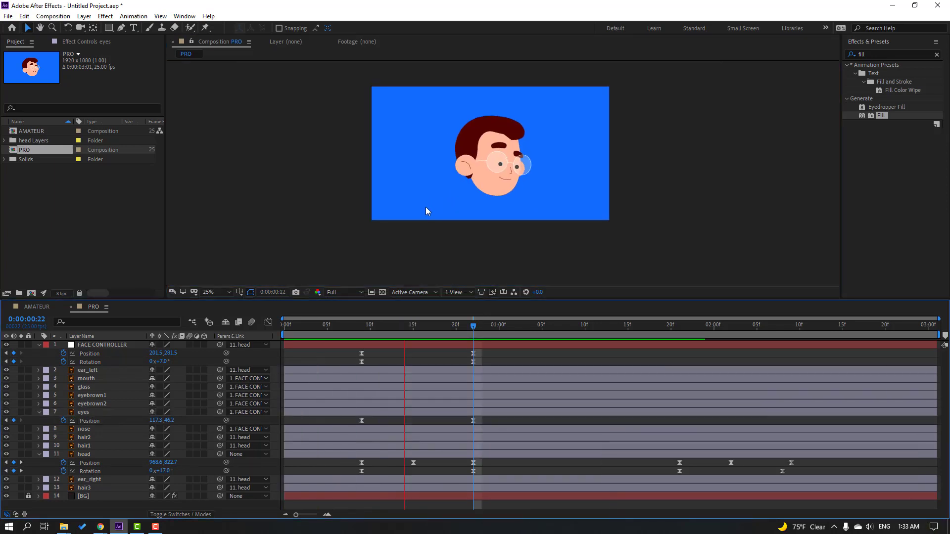
left_click(426, 207)
Hold the eyes' position with a keyframe at 0:00:01:05 and raise the eyes slightly within the glasses at 0:00:01:08
left_click(362, 325)
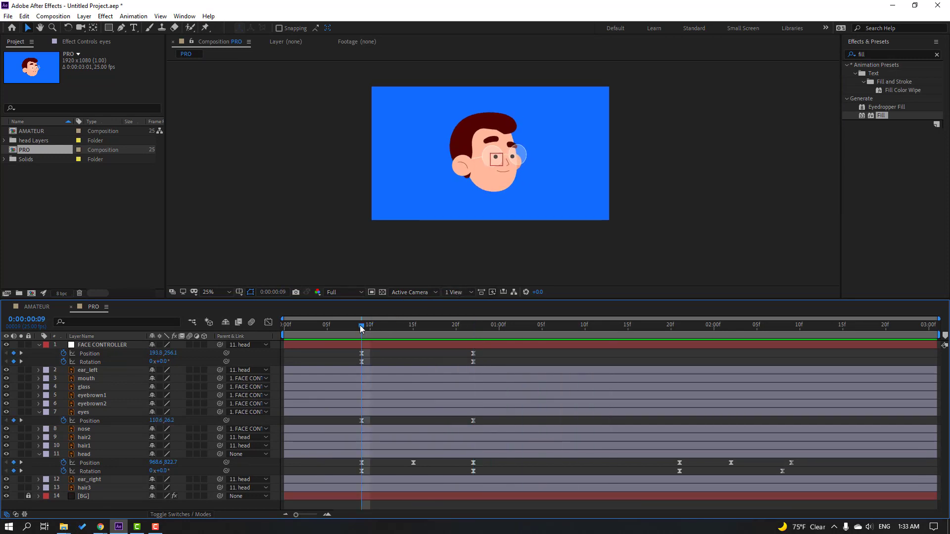
left_click_drag(511, 326, 542, 326)
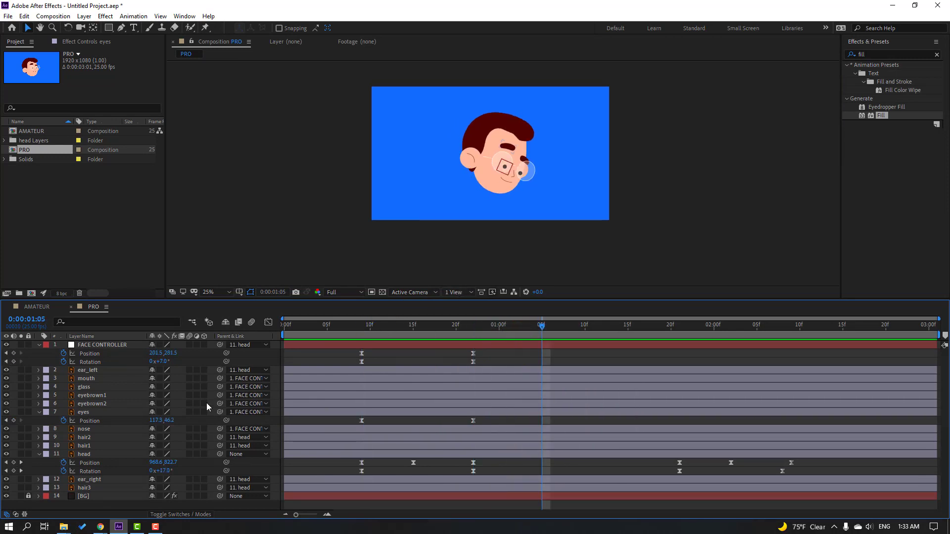
left_click(13, 420)
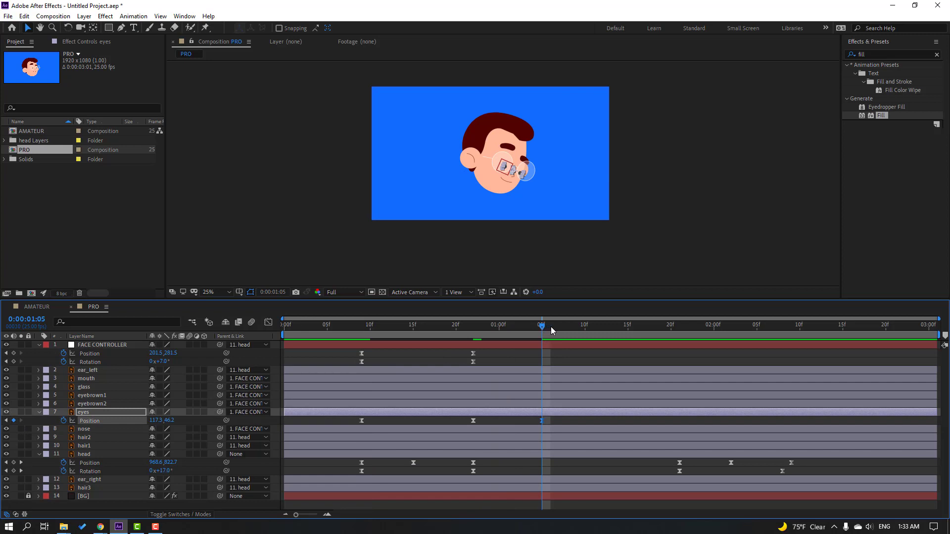
left_click(568, 326)
scroll(520, 183, "up", 4)
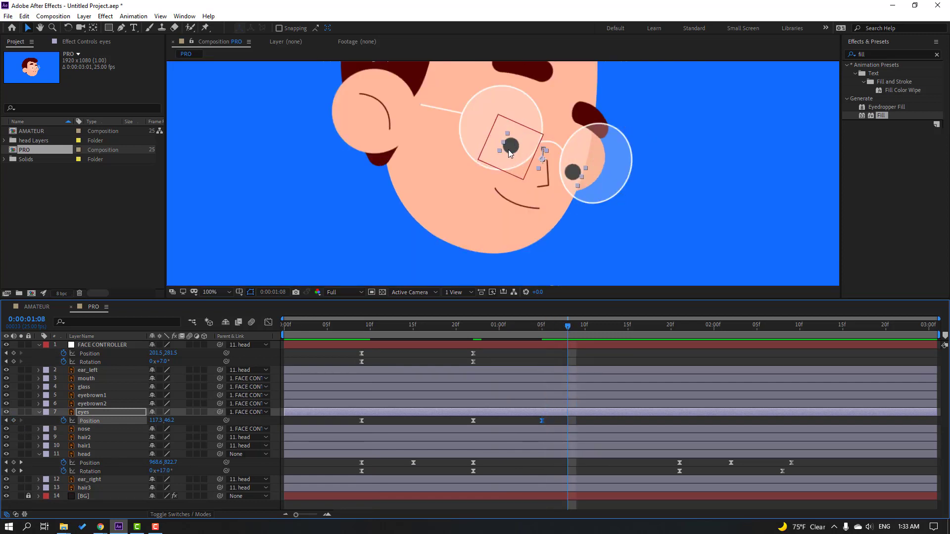
left_click_drag(510, 153, 514, 143)
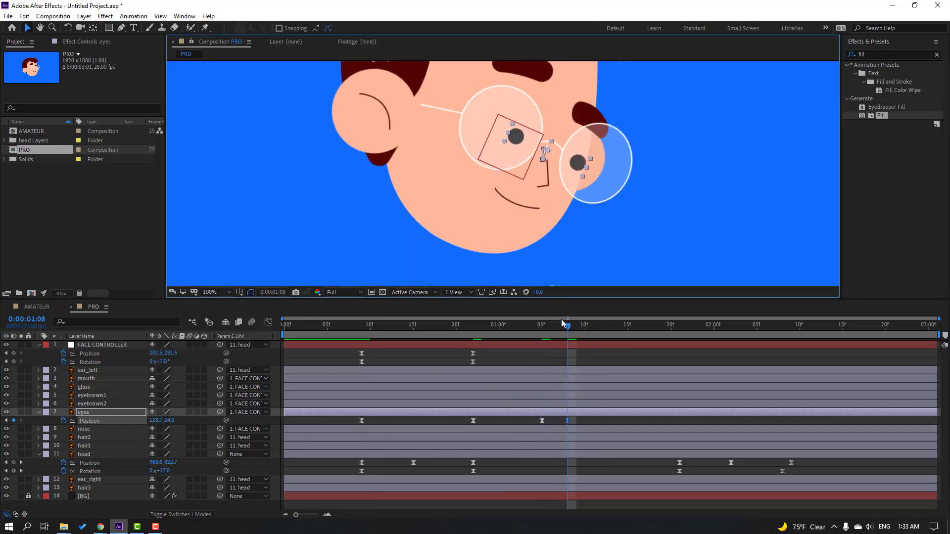
Hold the eyes' position with a keyframe at 0:00:01:15 and shift the eyes left to about 106, 31 at 0:00:01:19
mouse_move(567, 327)
left_mouse_down()
mouse_move(535, 328)
mouse_move(568, 334)
left_mouse_up()
key("space")
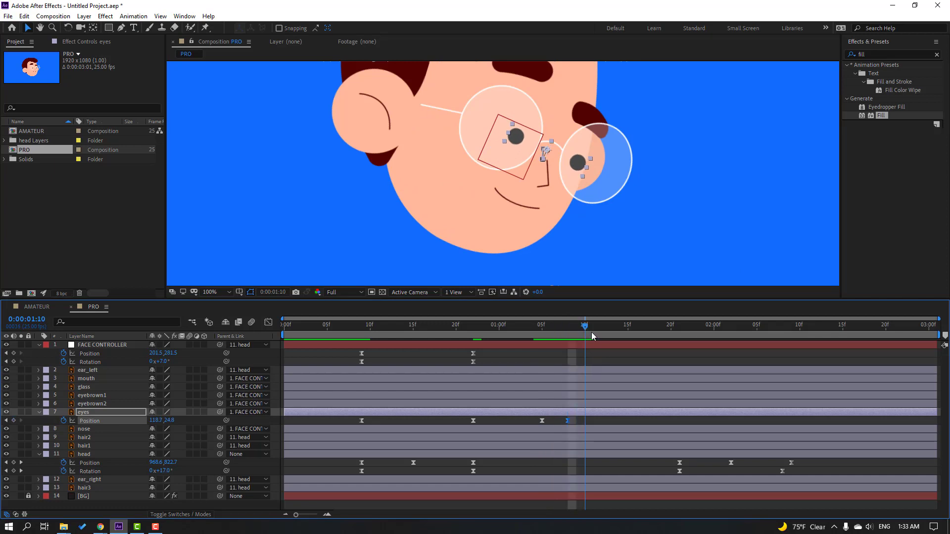
left_click(14, 421)
left_click_drag(658, 334, 662, 332)
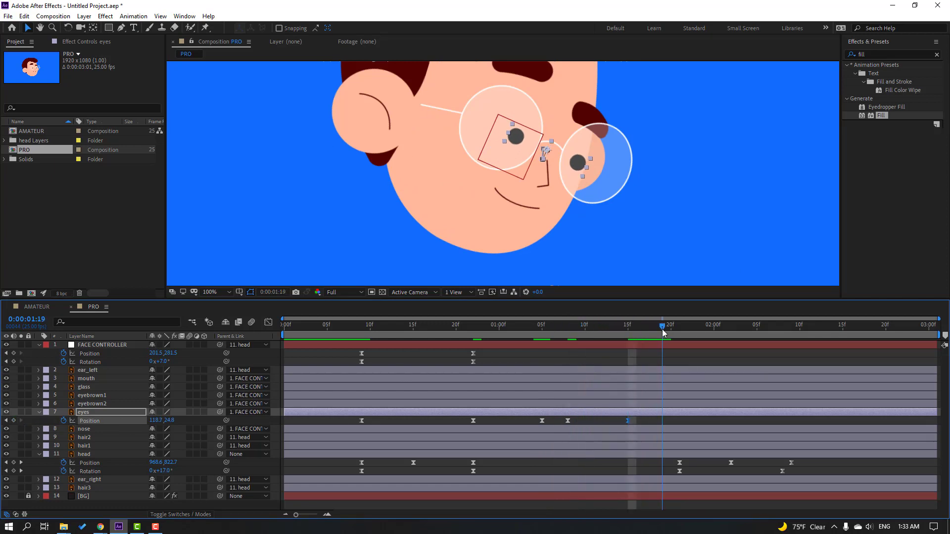
left_click_drag(577, 167, 568, 165)
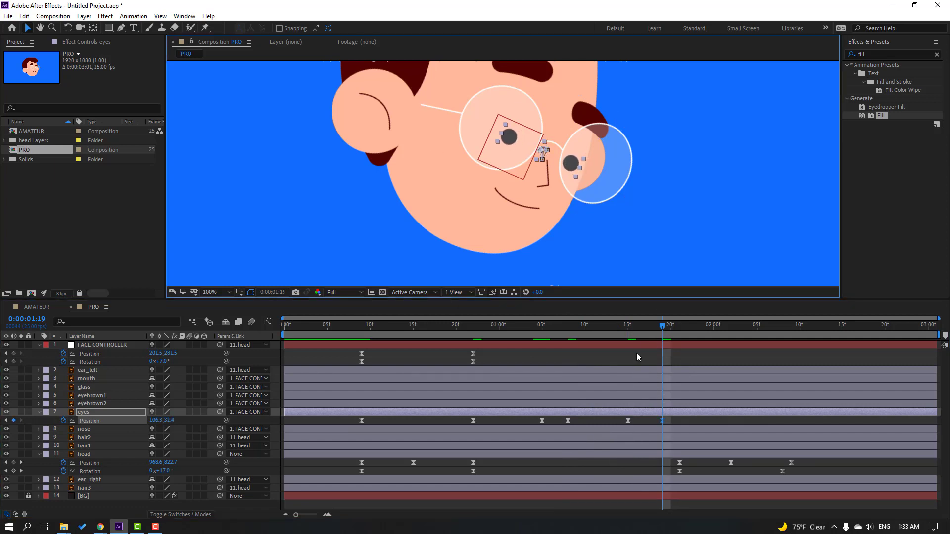
Hold the eyes' position at 0:00:01:22, move them up to about 114, 10.5 at 0:00:02:08, and preview the animation
left_click_drag(502, 328, 782, 331)
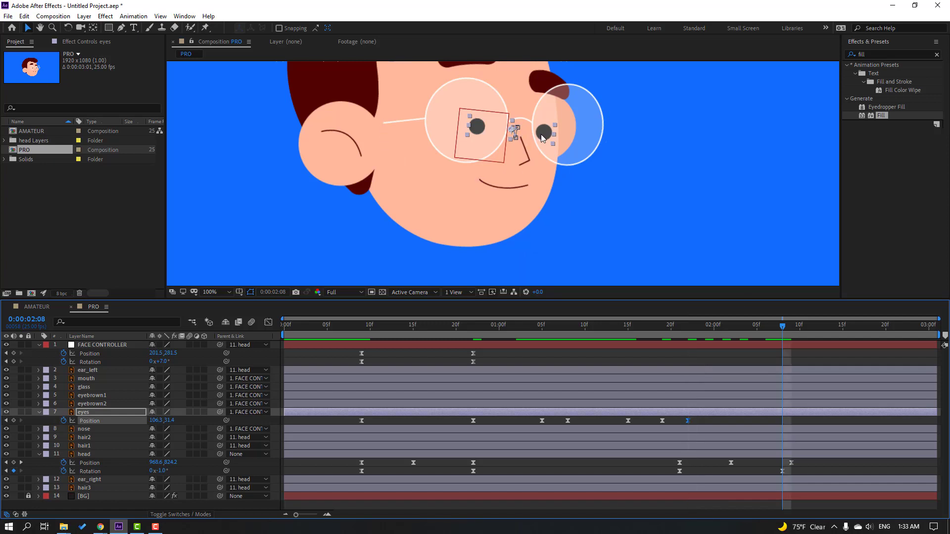
left_click_drag(542, 138, 547, 127)
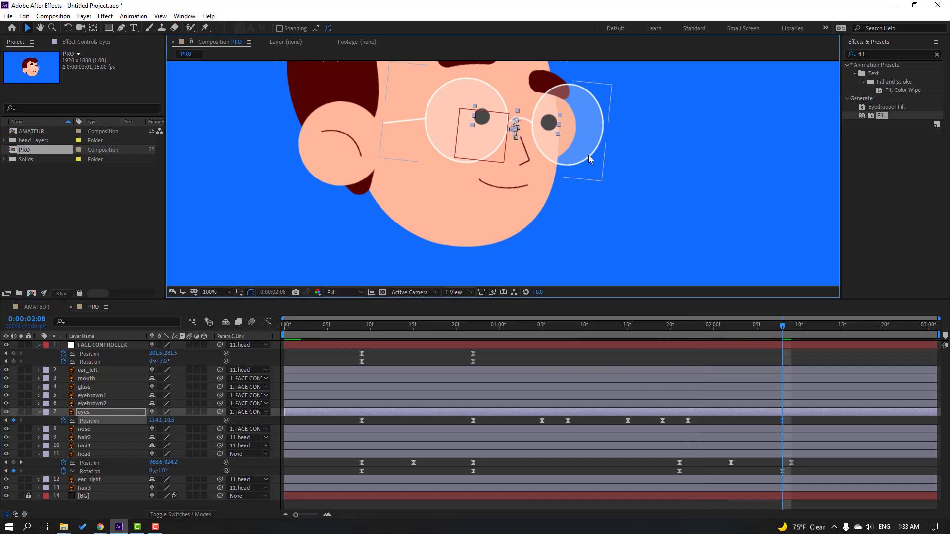
left_click(807, 427)
scroll(595, 184, "down", 2)
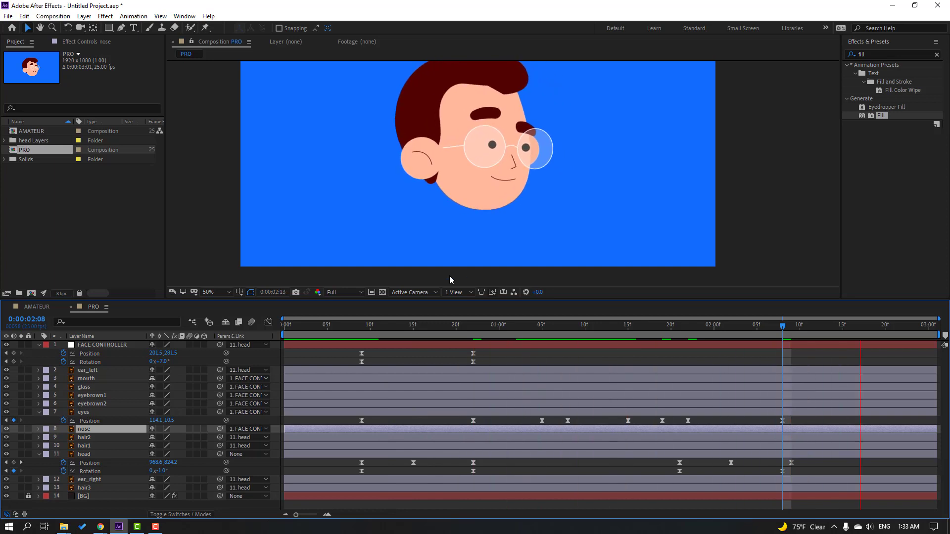
left_click(421, 326)
Keyframe the eyes layer's scale at 0:00:00:09 and set only its vertical scale to 5% at 0:00:00:12 to close the eyes
left_click_drag(370, 329, 357, 333)
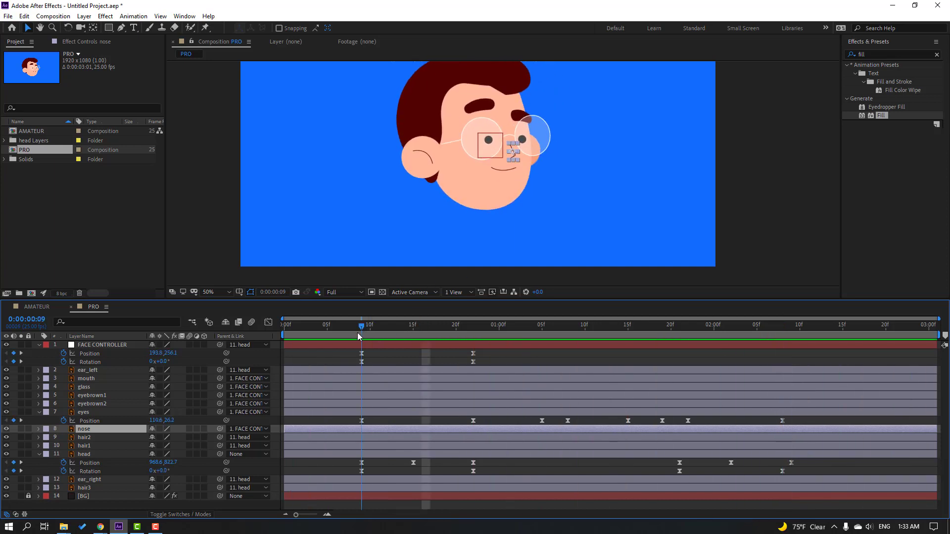
left_click(111, 416)
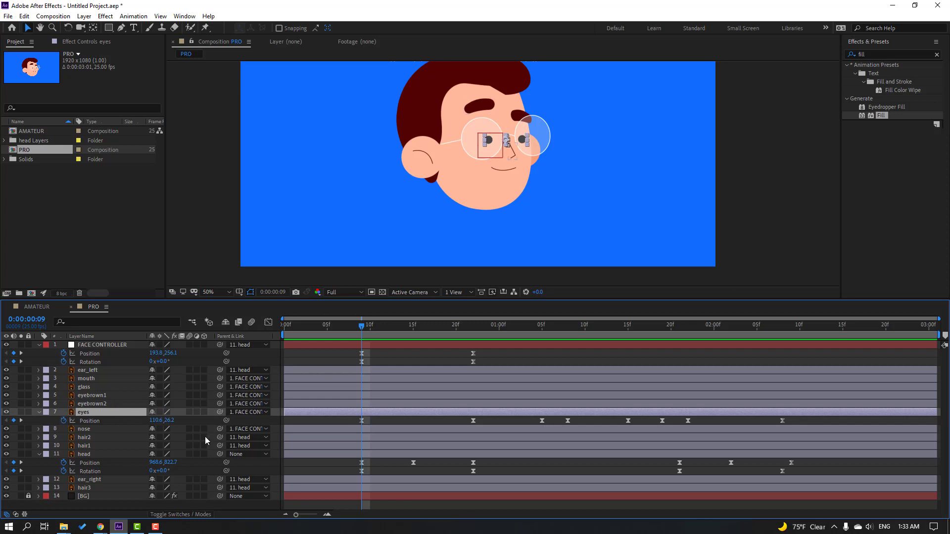
key("shift+s")
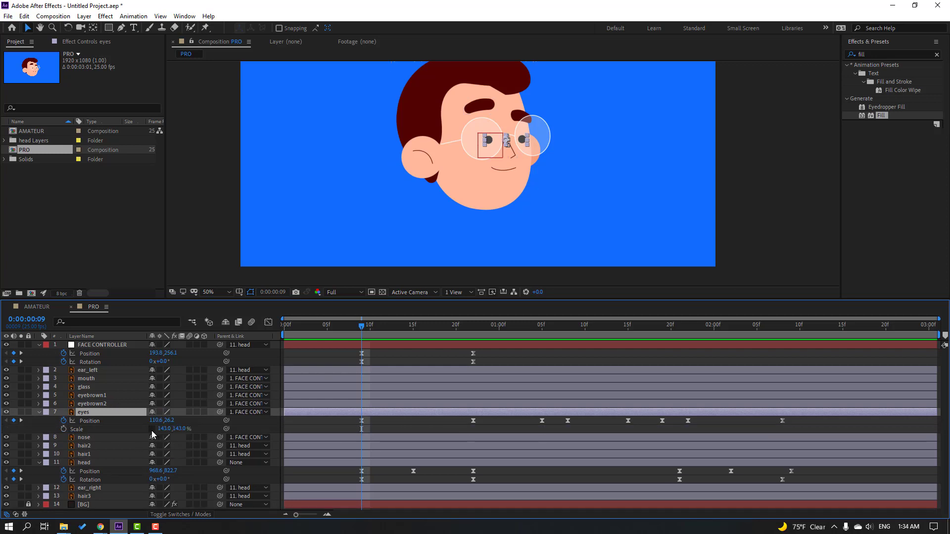
left_click(63, 429)
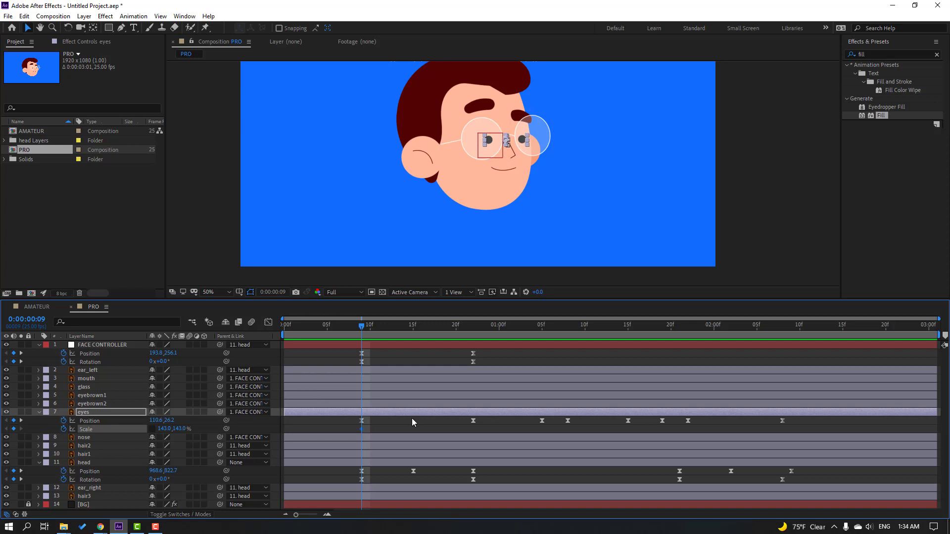
key("Page_Down")
key("Page_Down")
key("Page_Down")
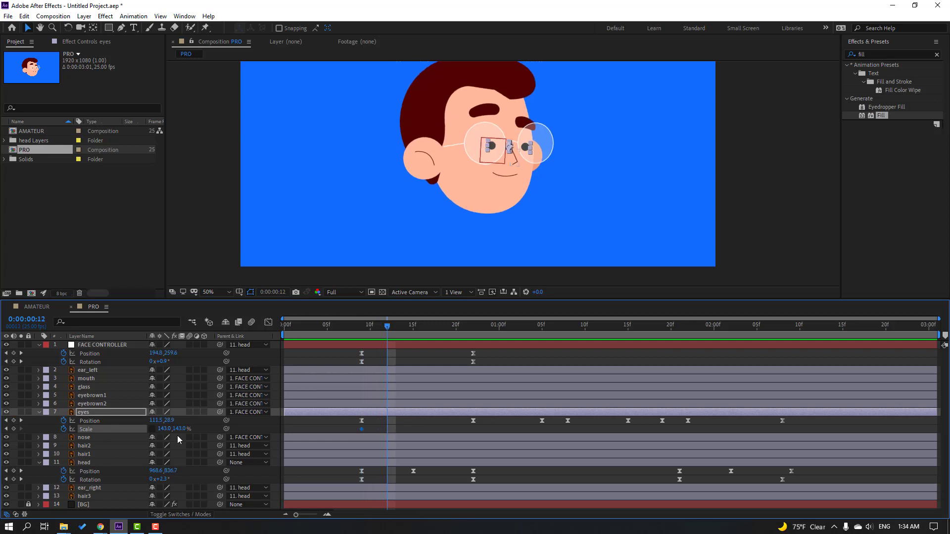
type("5")
key("Return")
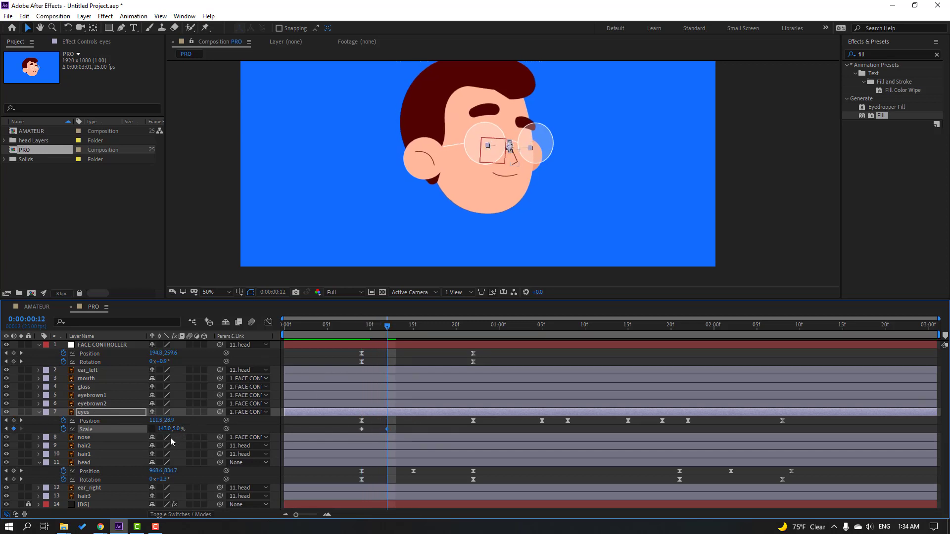
Copy the eyes' open scale keyframe from 0:00:00:09 to 0:00:00:15 to reopen the eyes
key("Page_Down")
key("Page_Down")
key("Page_Down")
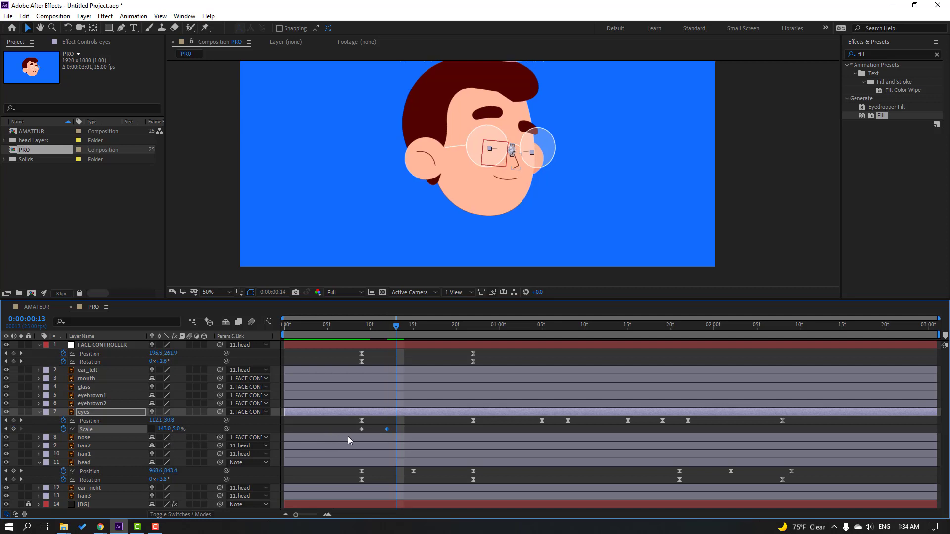
left_click(361, 429)
key("ctrl+c")
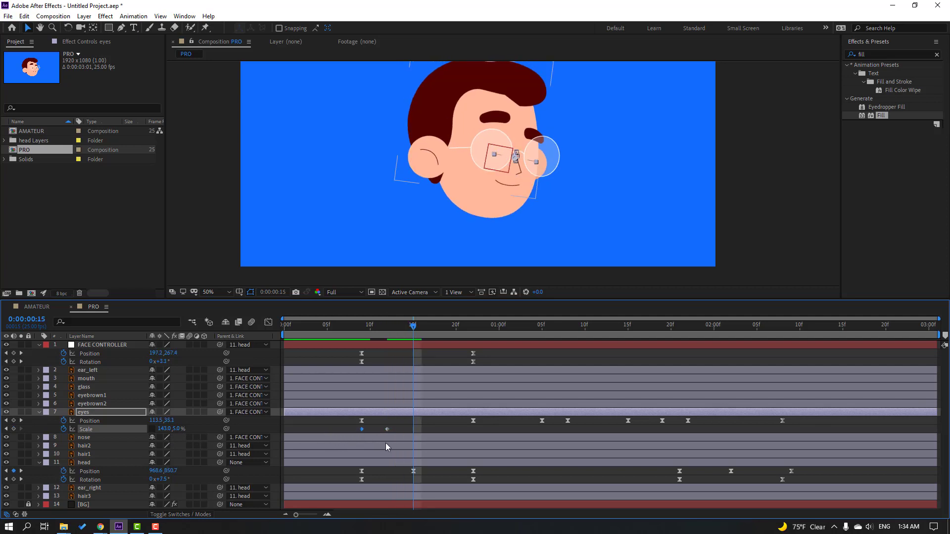
key("ctrl+v")
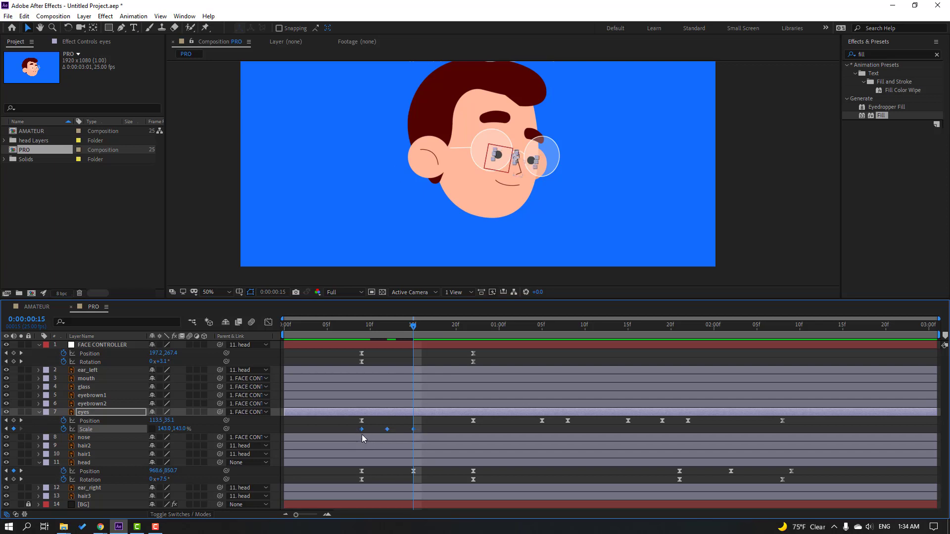
Apply Easy Ease to the eyes' three scale keyframes and preview the blink
right_click(362, 429)
mouse_move(465, 426)
left_click(504, 458)
left_click(447, 429)
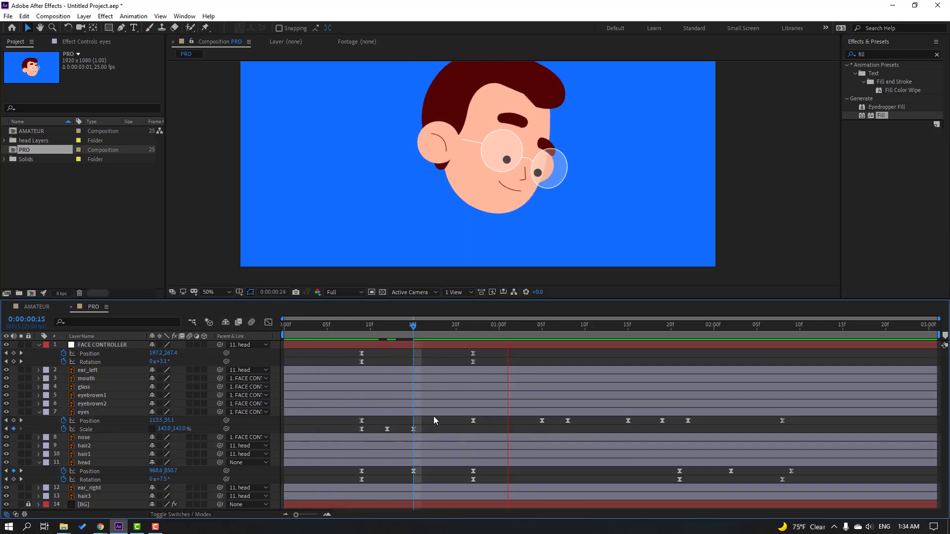
key("space")
Duplicate the three blink scale keyframes further along the timeline so that the second blink starts at 0:00:01:04
left_click(405, 324)
left_click_drag(426, 429, 346, 437)
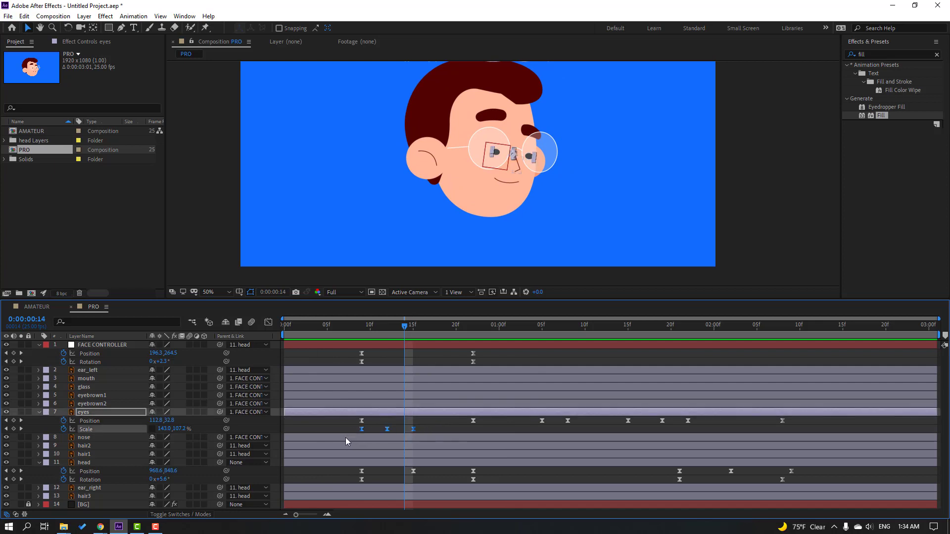
left_click_drag(412, 329, 542, 326)
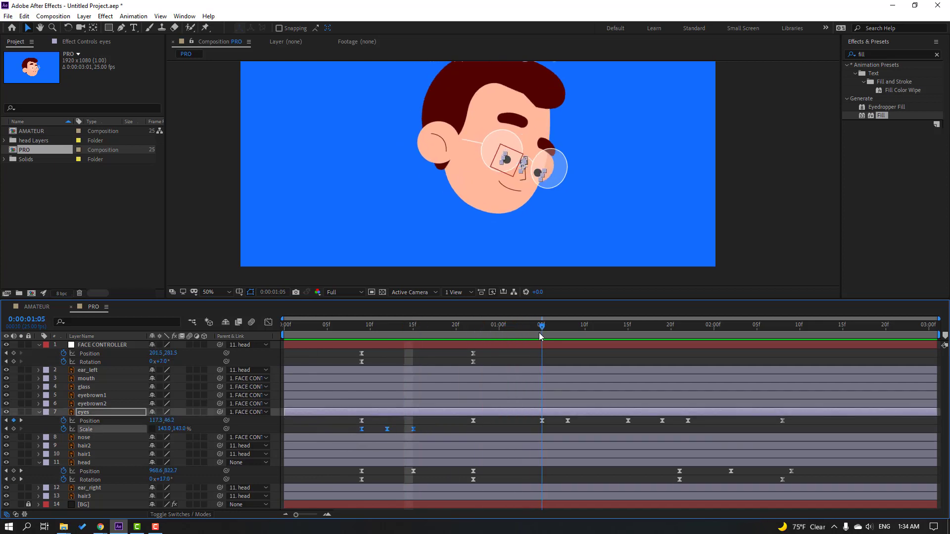
key("ctrl+v")
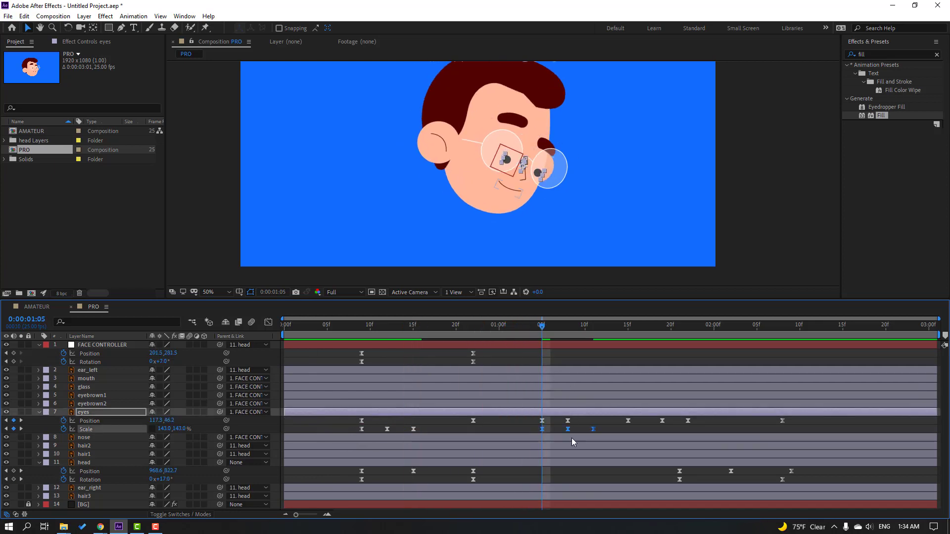
left_click_drag(568, 430, 559, 430)
Paste a third blink starting at 0:00:01:15 on the eyes' scale and preview the animation
left_click_drag(521, 322, 655, 326)
key("ctrl+v")
key("space")
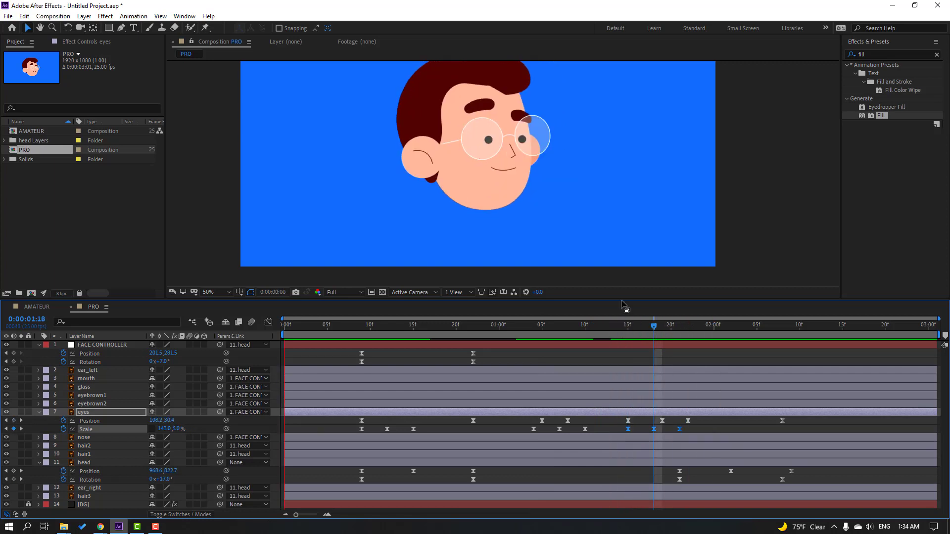
key("comma")
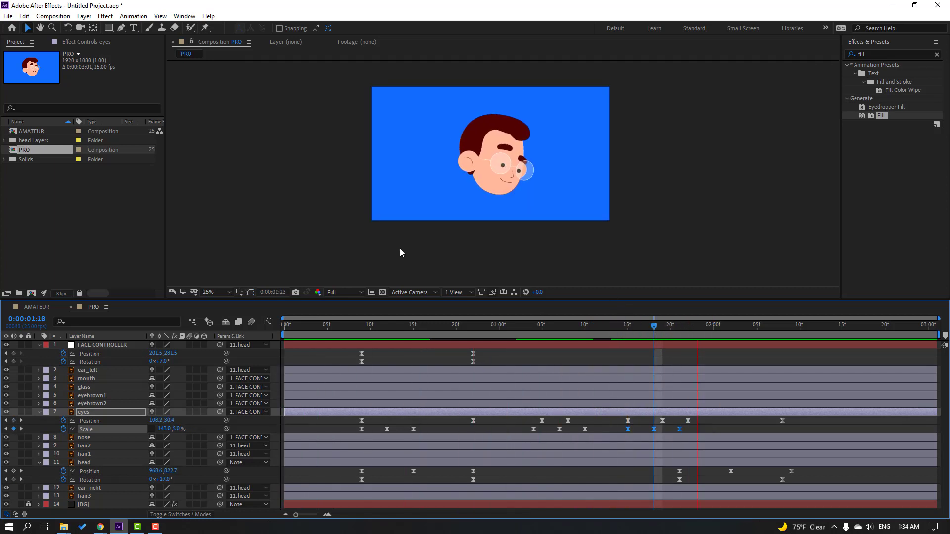
key("space")
key("period")
Paste a fourth blink on the eyes' scale starting at 0:00:02:00
left_click_drag(675, 328, 800, 321)
key("ctrl+v")
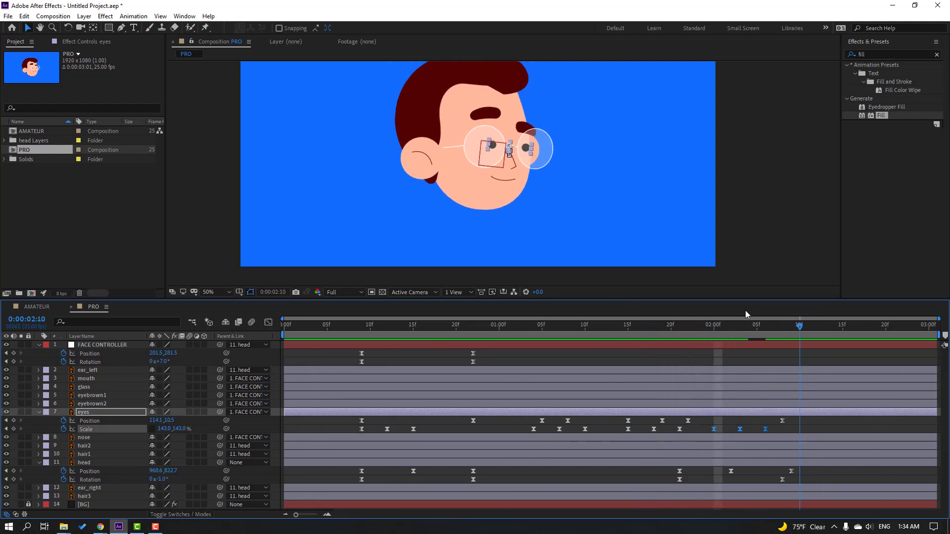
left_click(345, 325)
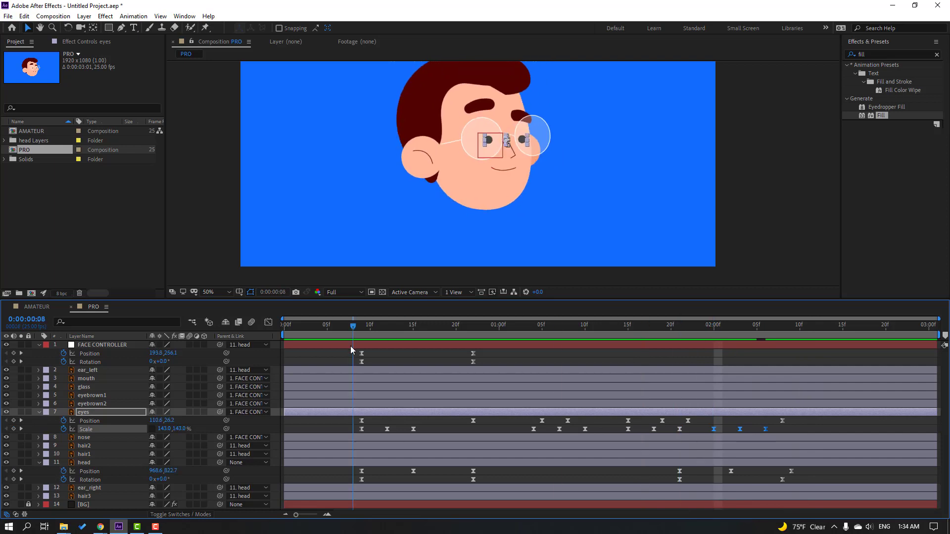
Keyframe both eyebrows' position at 0:00:00:09 and set the vertical positions to -50.8 for eyebrown1 and -129.3 for eyebrown2 at 0:00:00:22
left_click(98, 396)
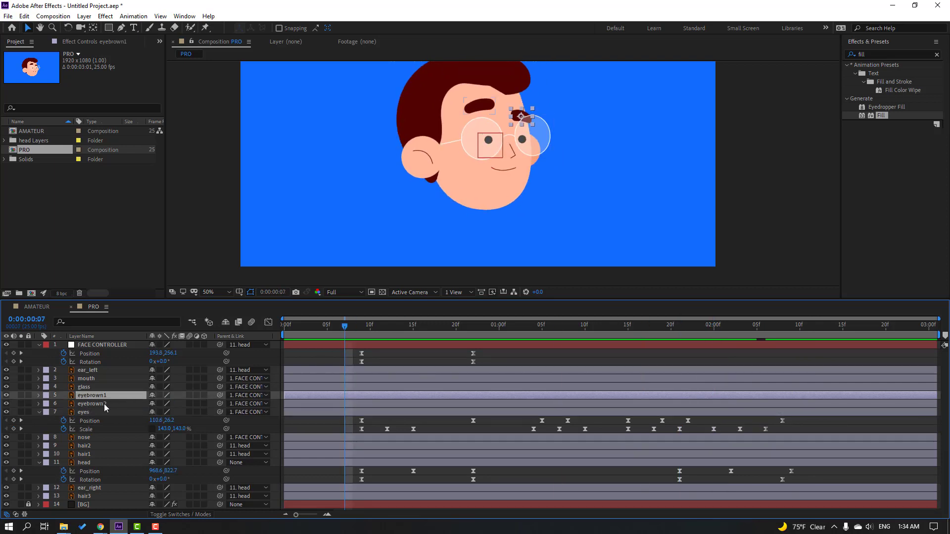
left_click(105, 404, "shift")
key("p")
left_click_drag(345, 329, 473, 327)
left_click(64, 403)
left_click(63, 420)
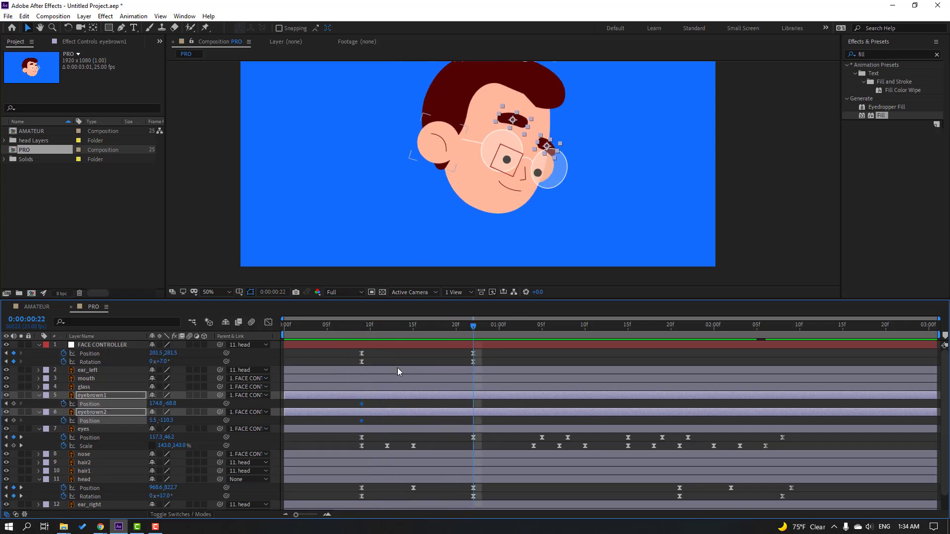
left_click(308, 404)
left_click_drag(170, 406, 160, 421)
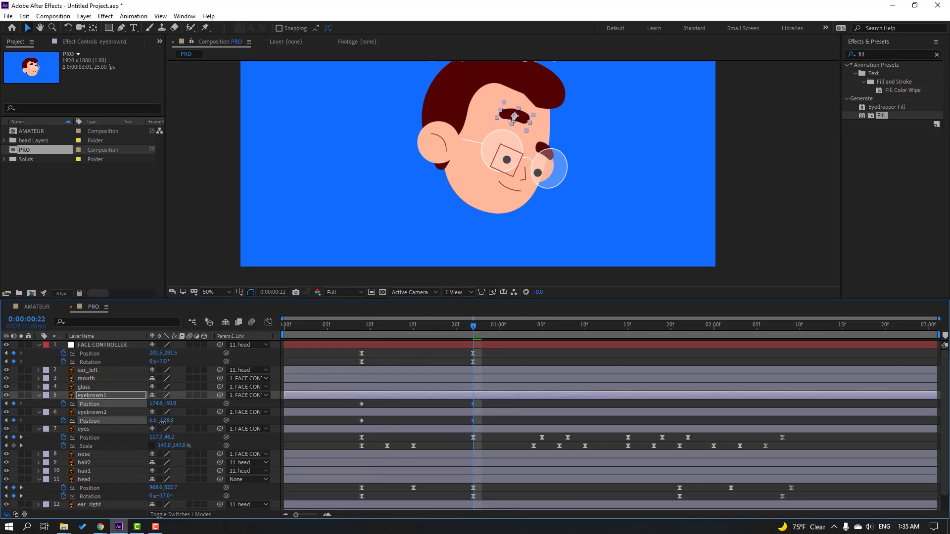
Hold both eyebrows' position at 0:00:01:05 and set the vertical positions to -71.8 for eyebrown1 and -99.3 for eyebrown2 at 0:00:01:08
left_click_drag(339, 325, 542, 338)
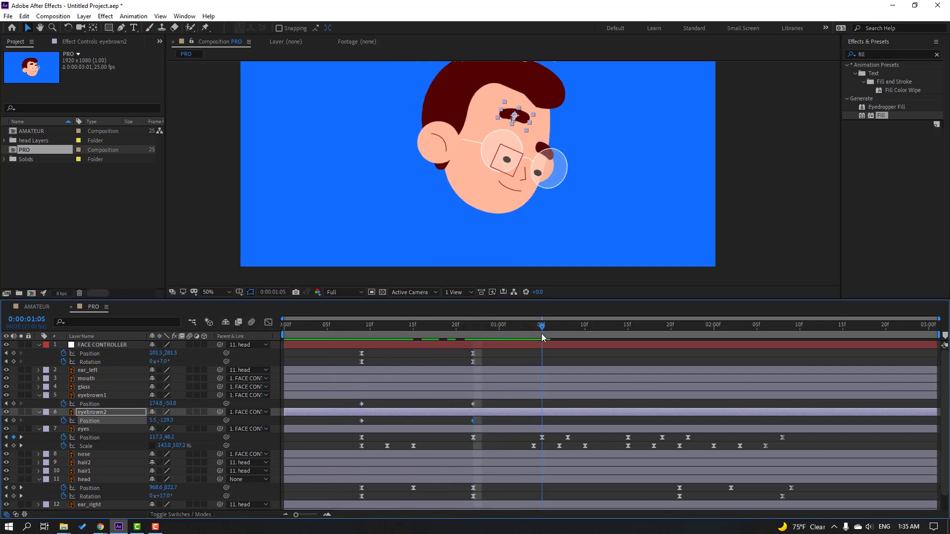
left_click(14, 403)
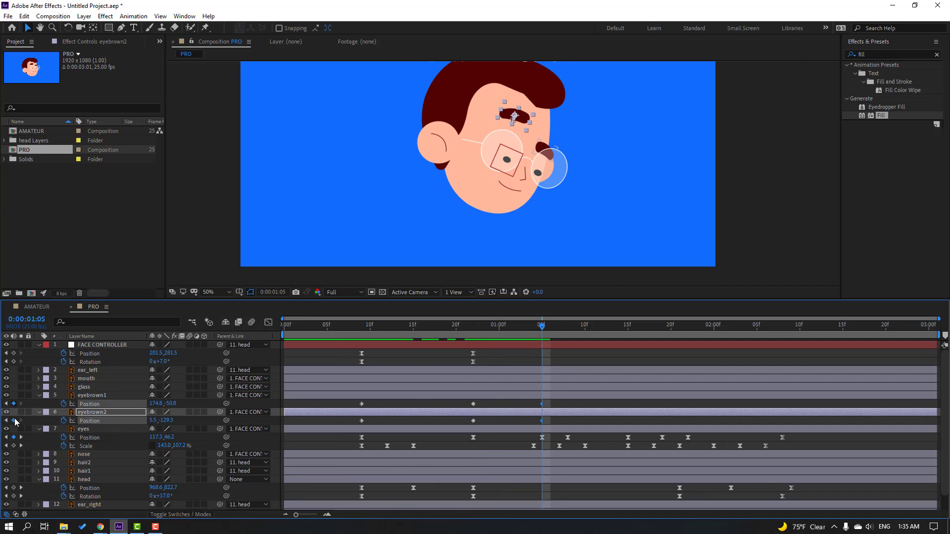
left_click(13, 421)
left_click_drag(545, 329, 571, 329)
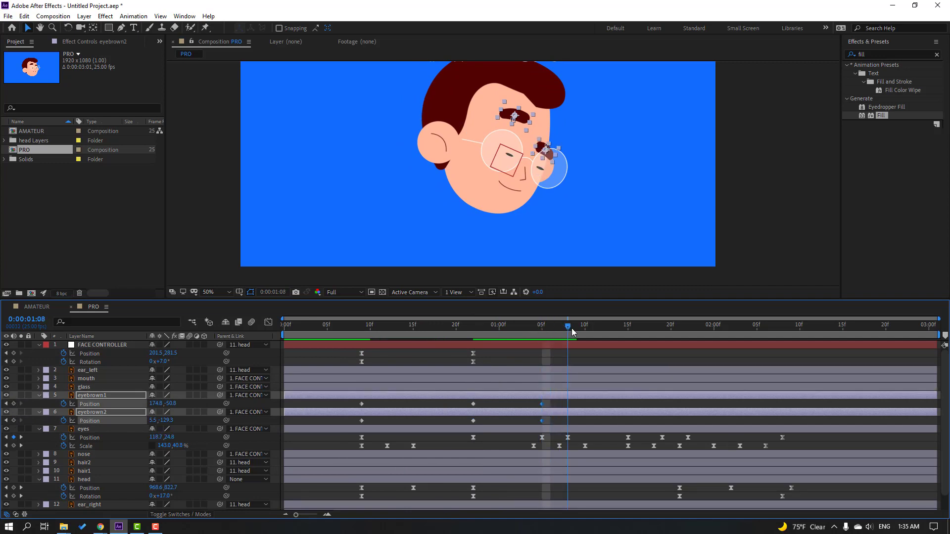
mouse_move(168, 404)
left_mouse_down()
mouse_move(176, 427)
mouse_move(184, 416)
mouse_move(162, 405)
left_mouse_up()
key("ctrl+z")
Apply Easy Ease to all position keyframes of both eyebrow layers
left_click(589, 411, "shift")
left_click_drag(589, 409, 355, 426)
right_click(362, 422)
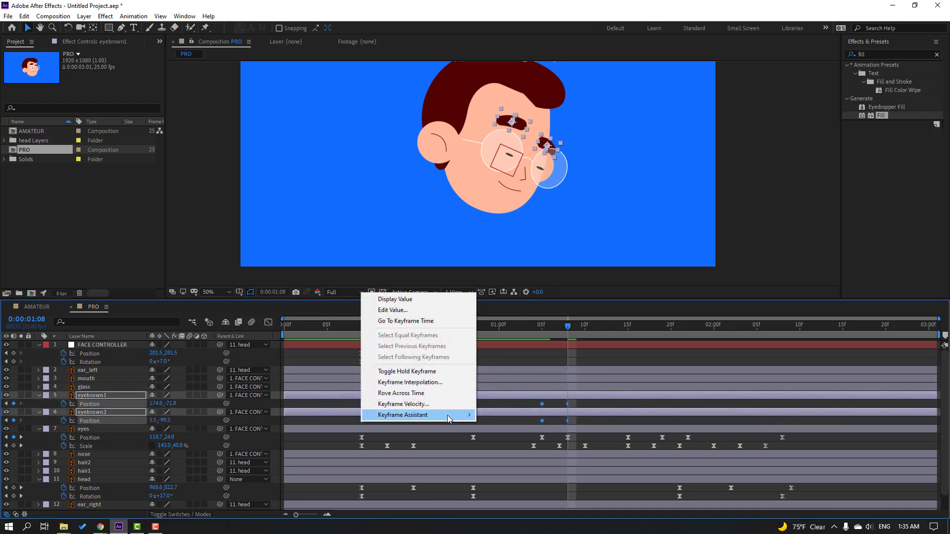
mouse_move(418, 414)
left_click(501, 447)
left_click(530, 430)
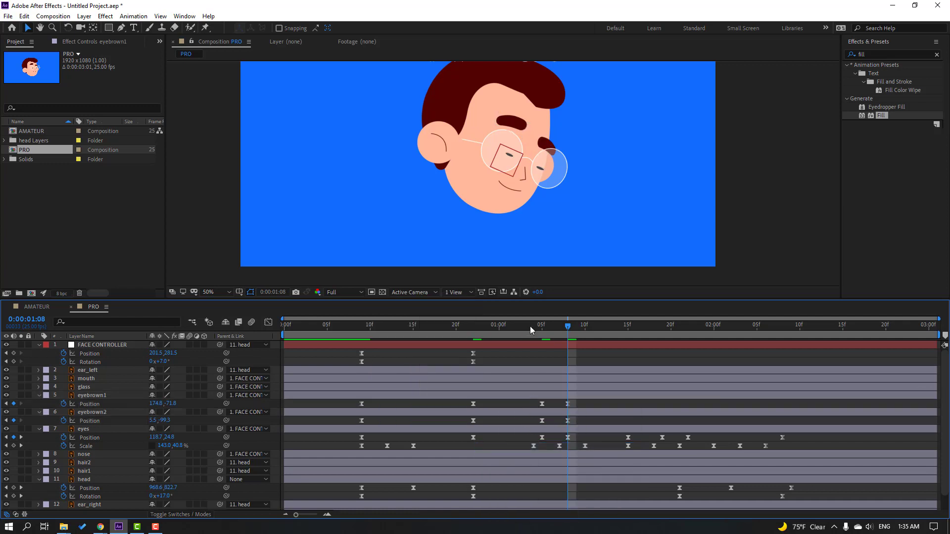
Hold both eyebrows' position at 0:00:01:22 and set the vertical positions to -95.8 for eyebrown1 and -148.3 for eyebrown2 at 0:00:02:07
left_click_drag(517, 330, 687, 343)
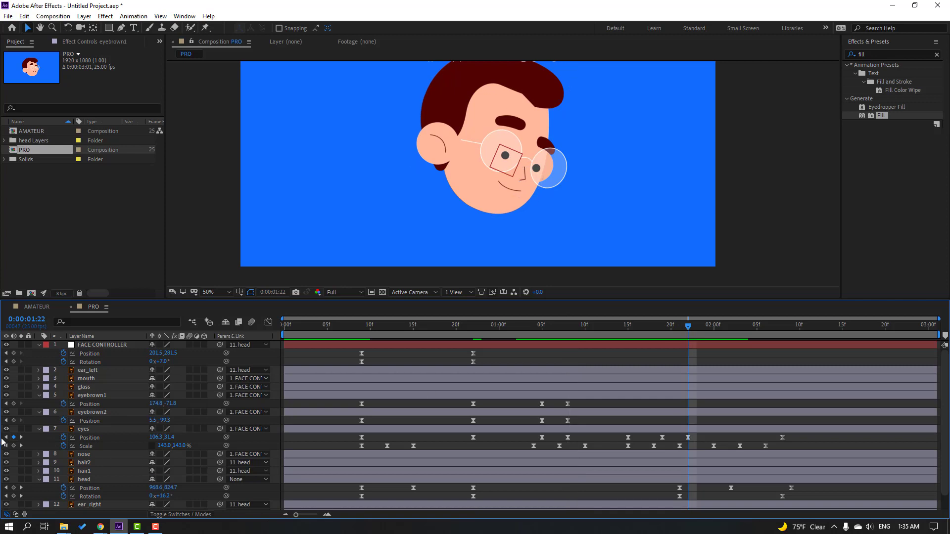
left_click(13, 405)
left_click(13, 421)
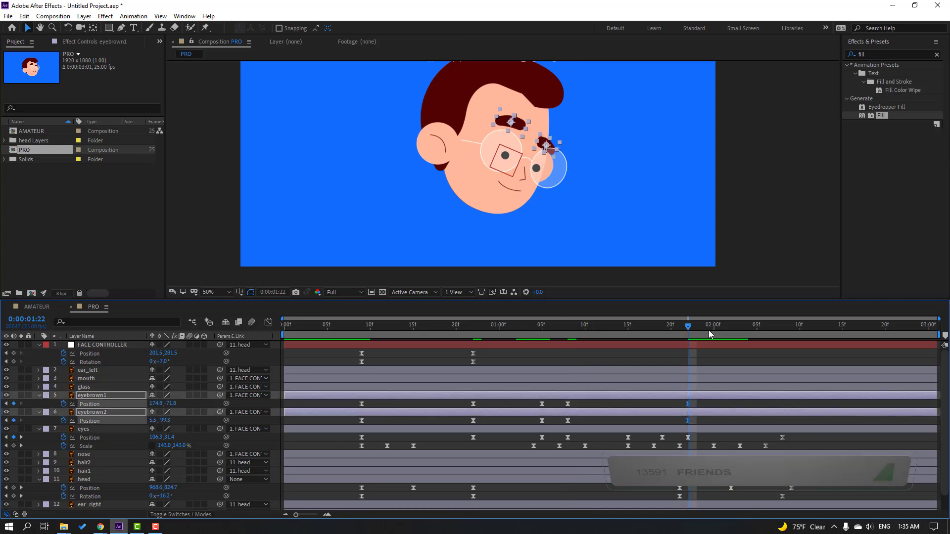
left_click_drag(710, 331, 772, 333)
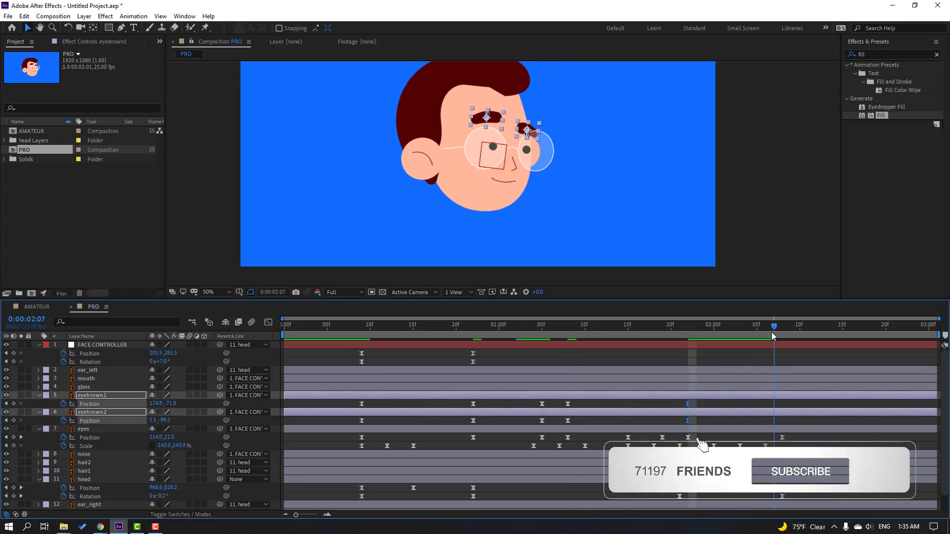
left_click(188, 404)
mouse_move(170, 403)
left_mouse_down()
mouse_move(150, 422)
mouse_move(186, 403)
left_mouse_up()
left_click(740, 404)
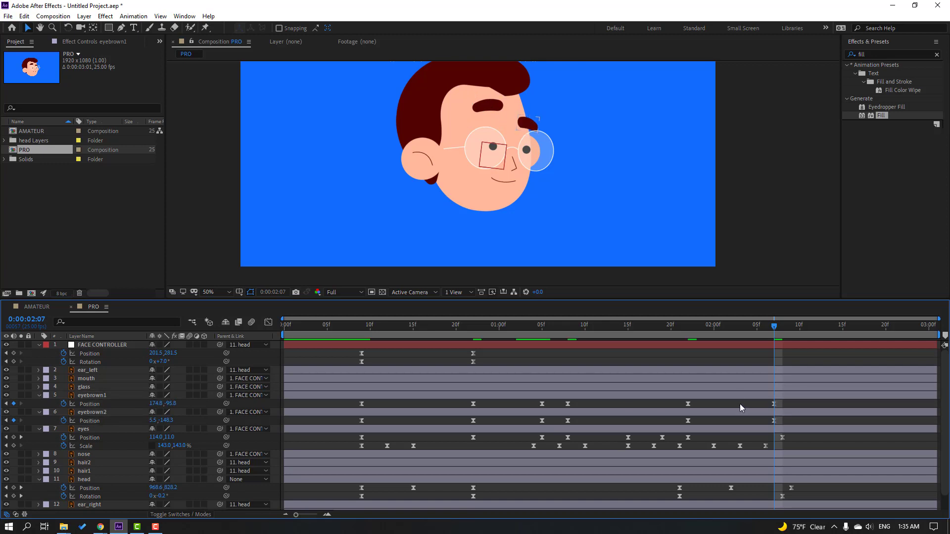
Play back the animation to review the eyebrow movement
scroll(503, 234, "down", 2)
key("space")
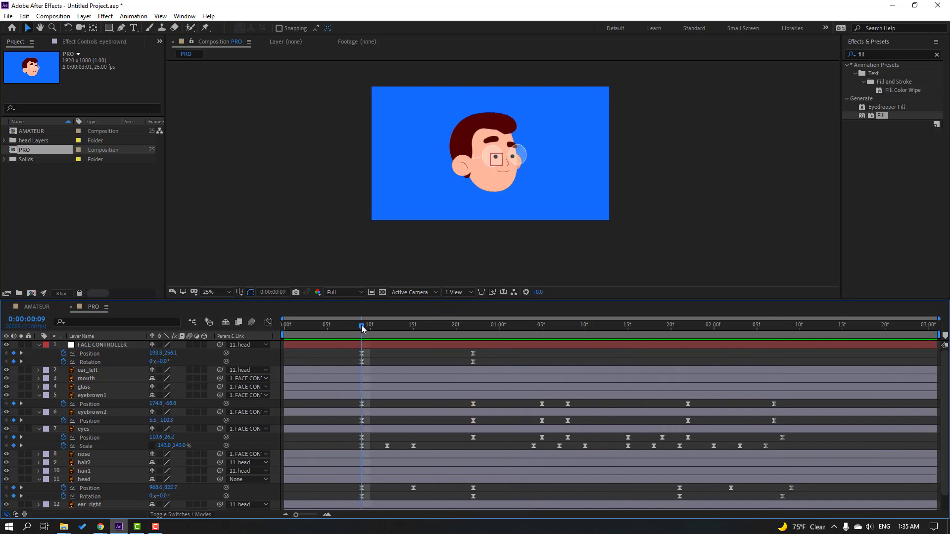
key("space")
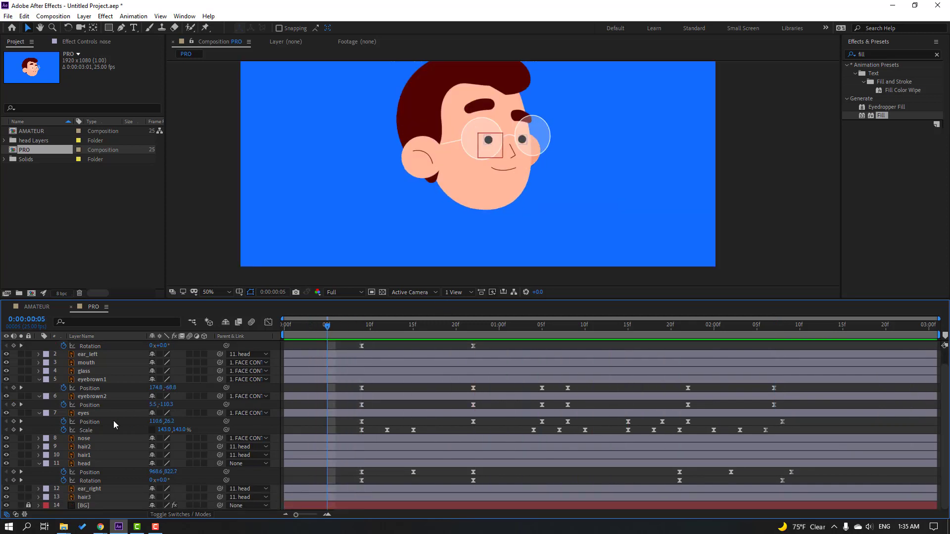
Keyframe the glass layer's position at 0:00:00:09 and slide the glasses down to about 68, 30 at 0:00:00:22
left_click(104, 370)
key("p")
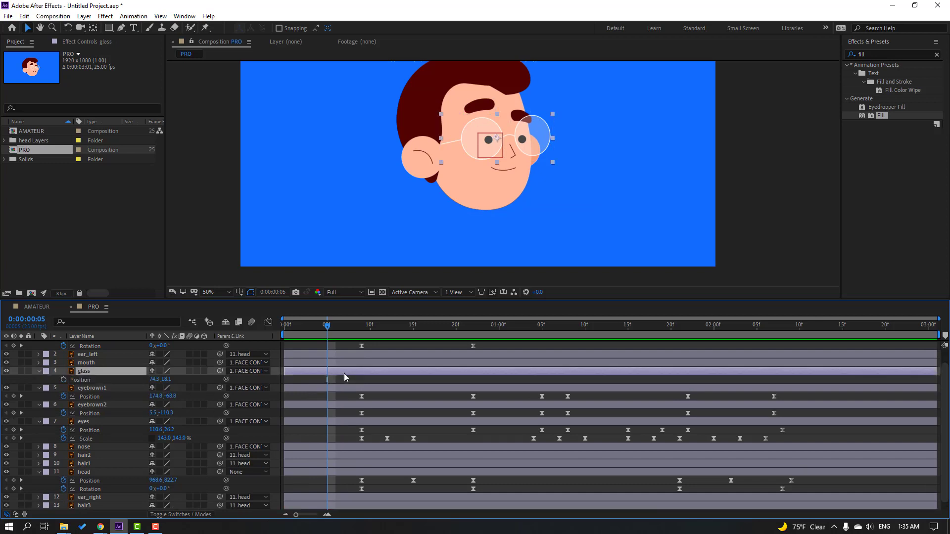
left_click(361, 324)
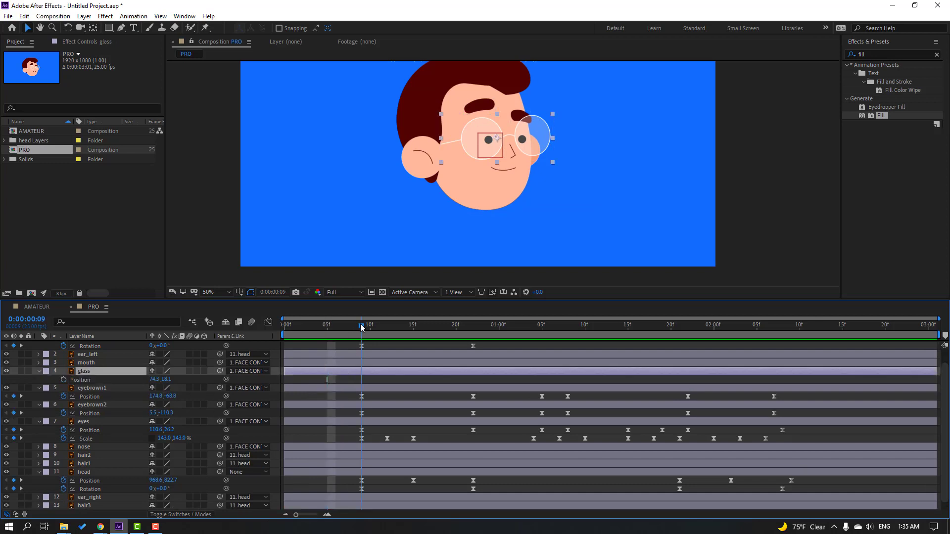
left_click(64, 380)
left_click_drag(362, 325, 473, 331)
key("period")
left_click_drag(575, 164, 572, 171)
key("comma")
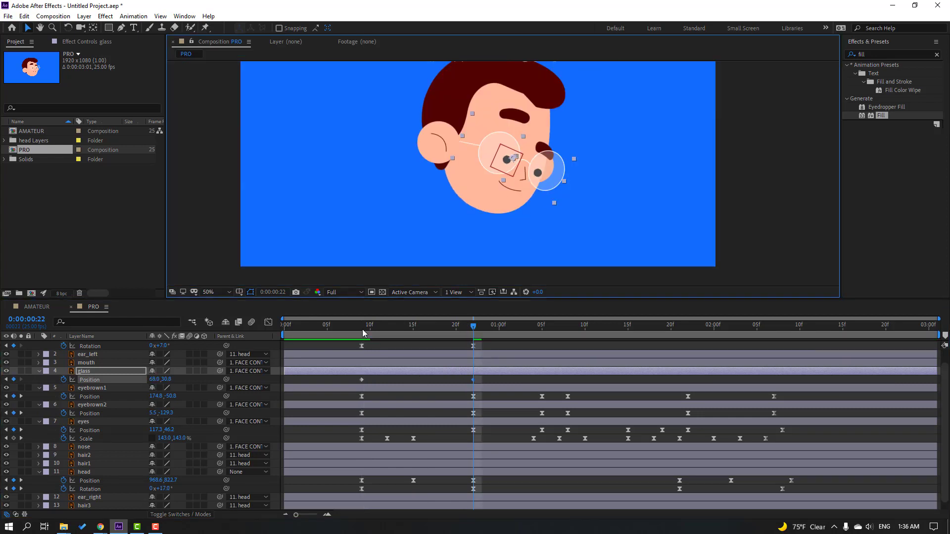
Hold the glasses' position at 0:00:01:05 and raise them to about 69.8, 20.2 at 0:00:01:08
left_click_drag(363, 333, 473, 330)
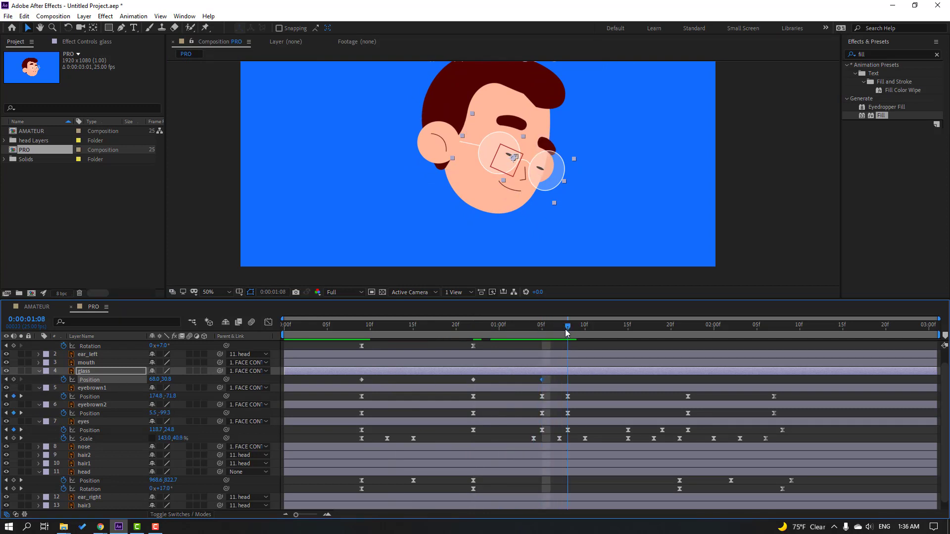
scroll(545, 167, "up", 1)
left_click_drag(510, 157, 513, 152)
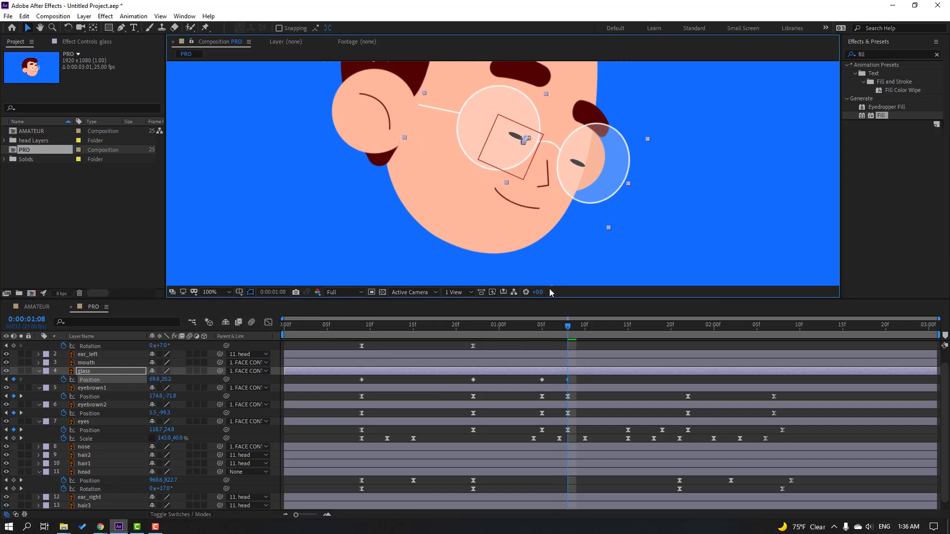
Hold the glasses' position at 0:00:01:15 and shift them left to about 49.6, 31.4 at 0:00:01:21
left_click_drag(544, 329, 588, 327)
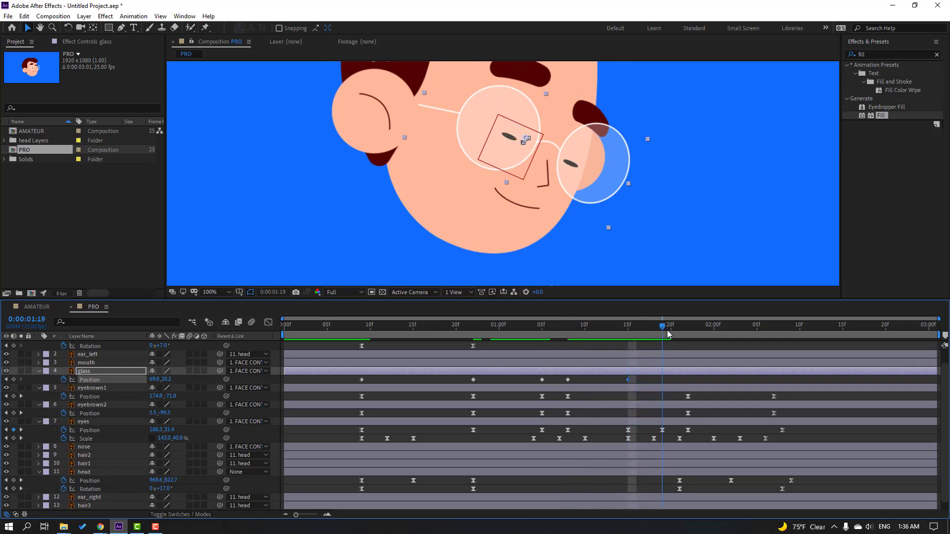
left_click_drag(668, 333, 680, 331)
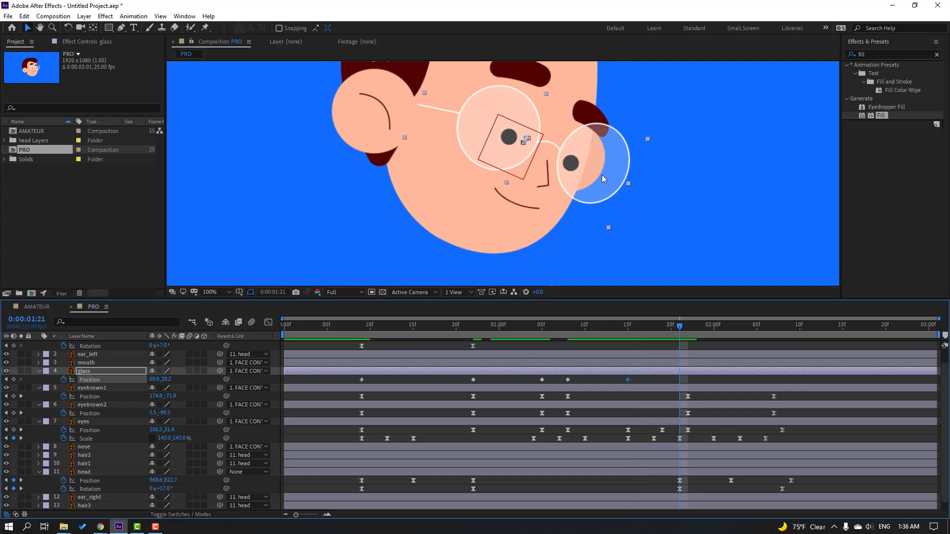
left_click_drag(603, 175, 591, 176)
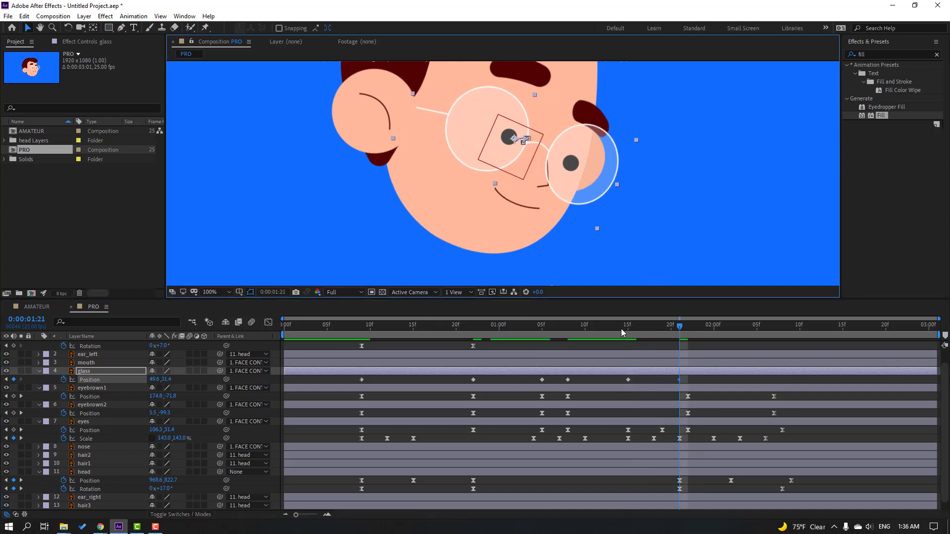
Apply Easy Ease to all of the glass layer's position keyframes and preview the animation
left_click_drag(622, 329, 697, 330)
left_click_drag(702, 378, 358, 388)
right_click(362, 380)
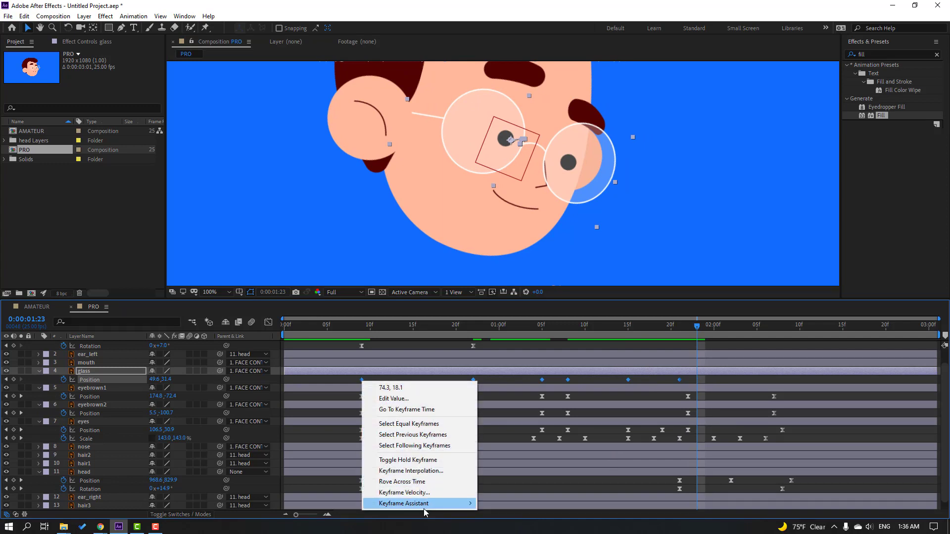
mouse_move(425, 510)
left_click(554, 444)
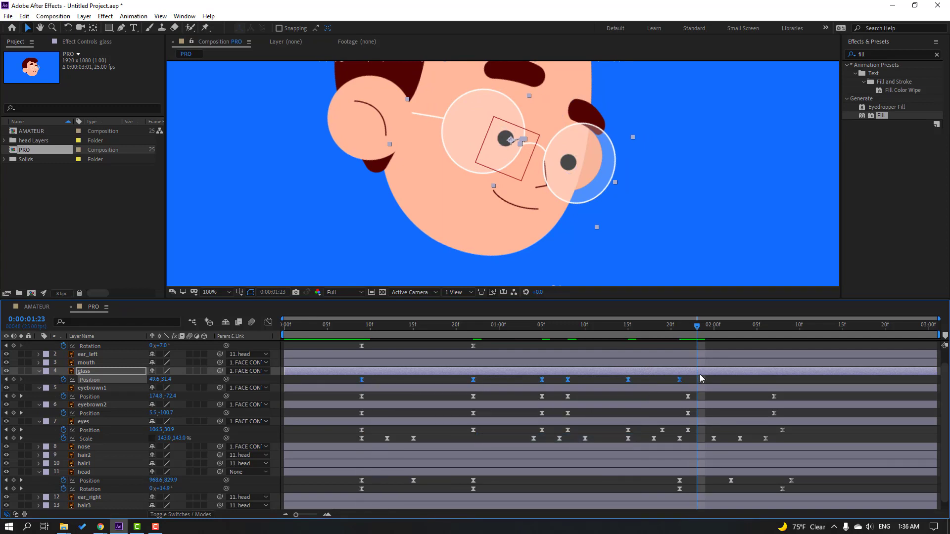
scroll(640, 216, "down", 2)
key("space")
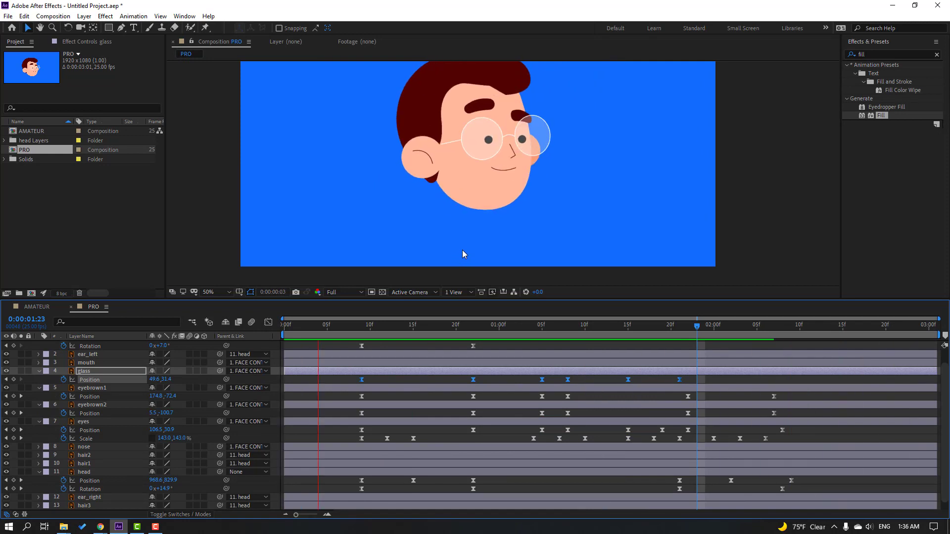
Keyframe the glasses' position at about 58.6, 29.5 at 0:00:02:00 and raise them to about 57.1, -0.5 at 0:00:02:07
left_click(713, 334)
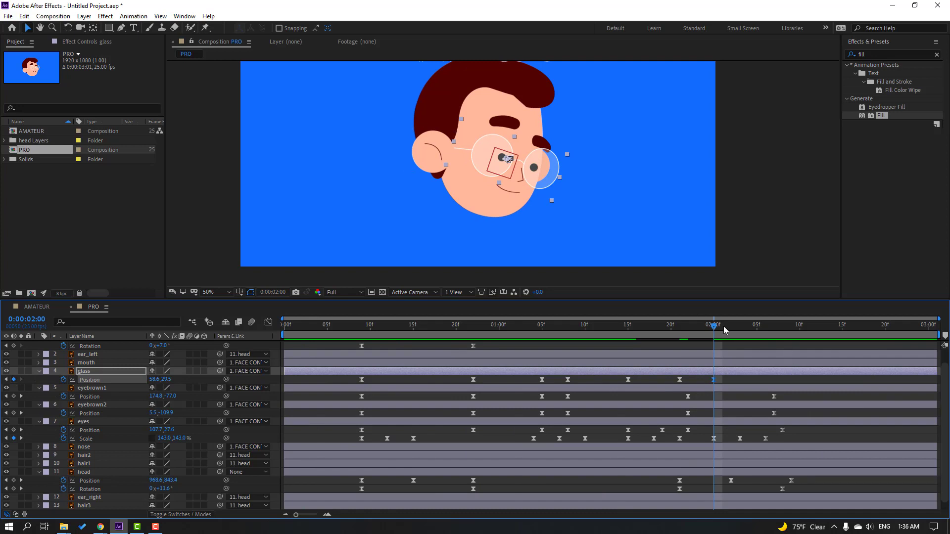
left_click_drag(723, 327, 774, 331)
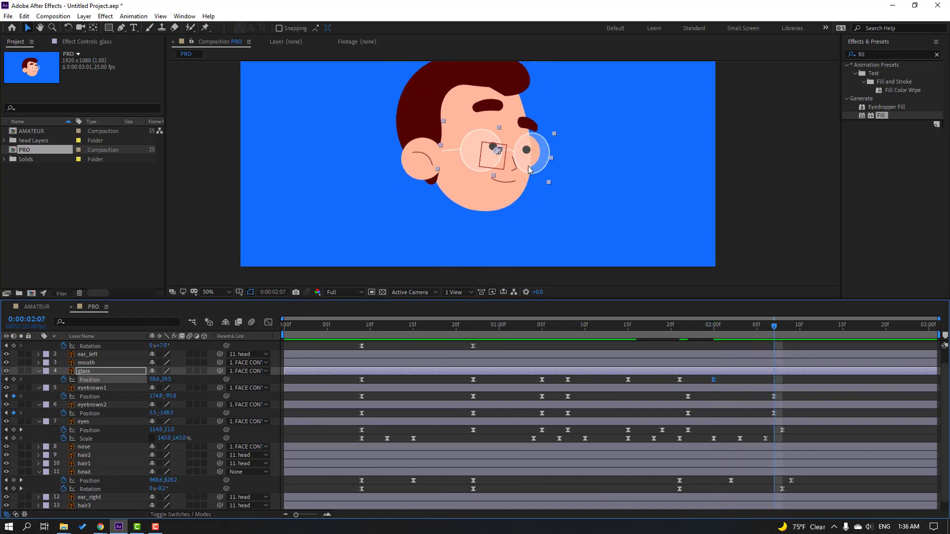
left_click_drag(529, 170, 529, 164)
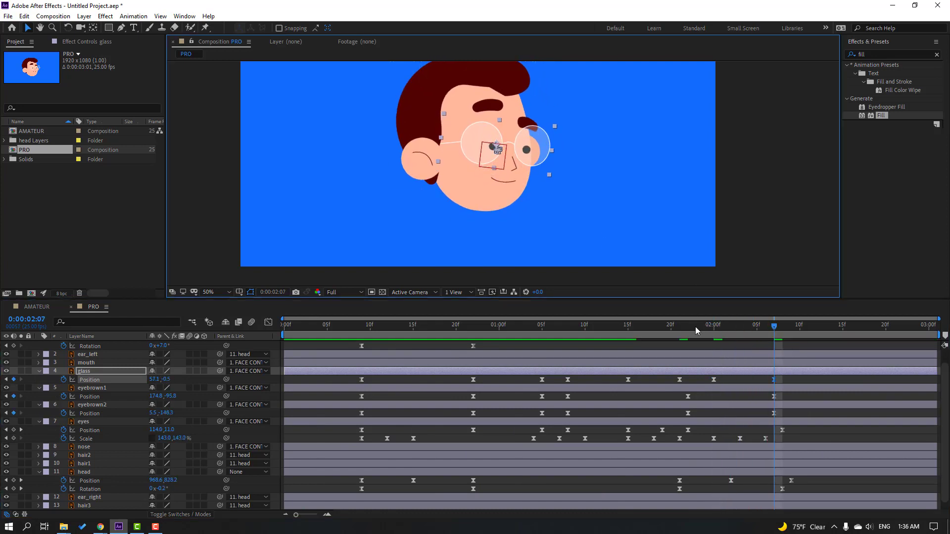
left_click_drag(696, 327, 423, 327)
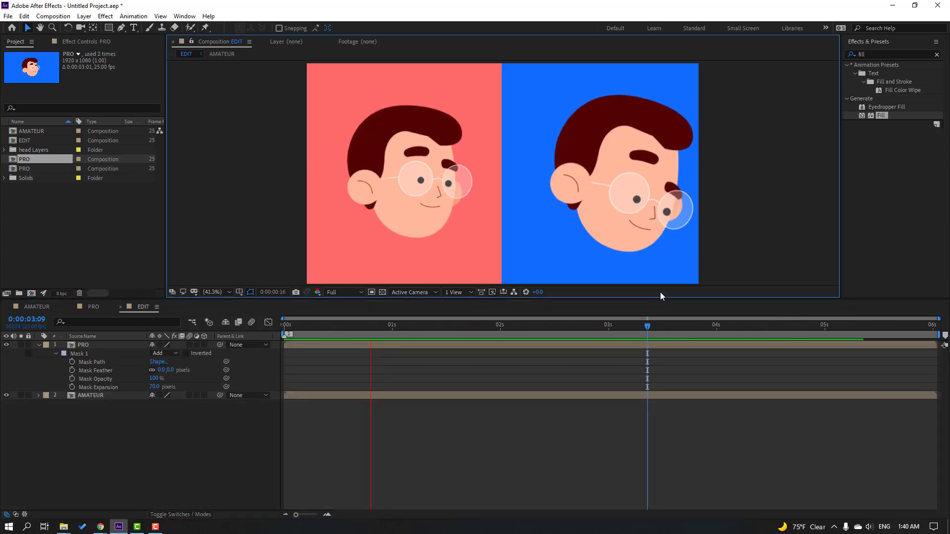